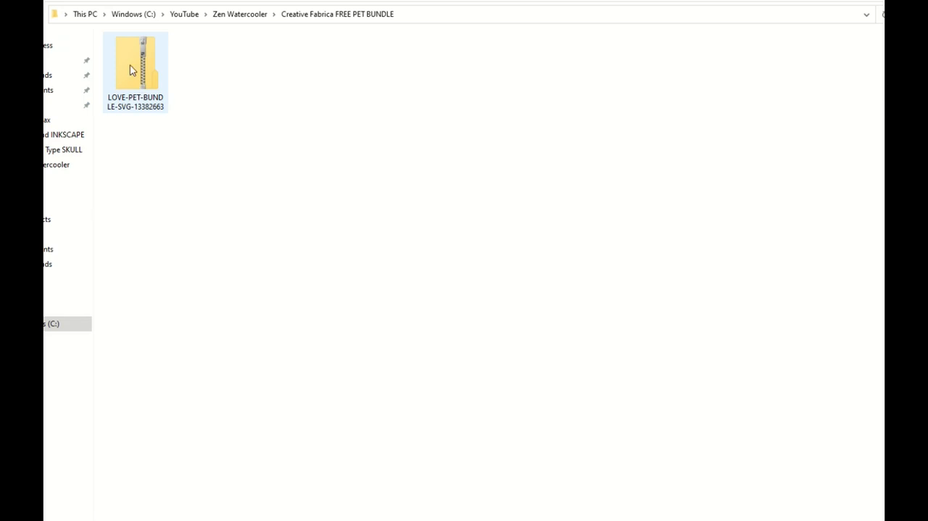
# - Open the LOVE-PET-BUNDLE-SVG-13382663 archive and look through the files in its Dog SVG Design Bundle folder
pyautogui.doubleClick(140, 87)
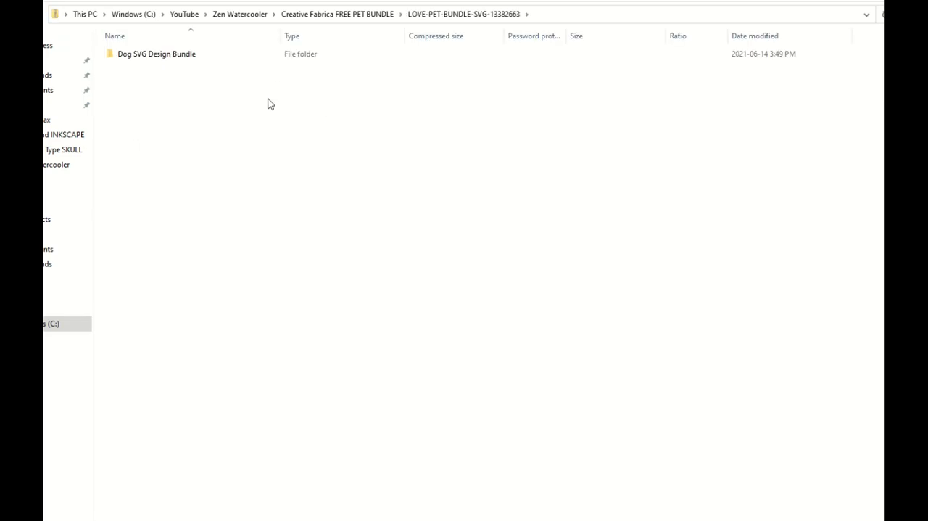
pyautogui.doubleClick(136, 54)
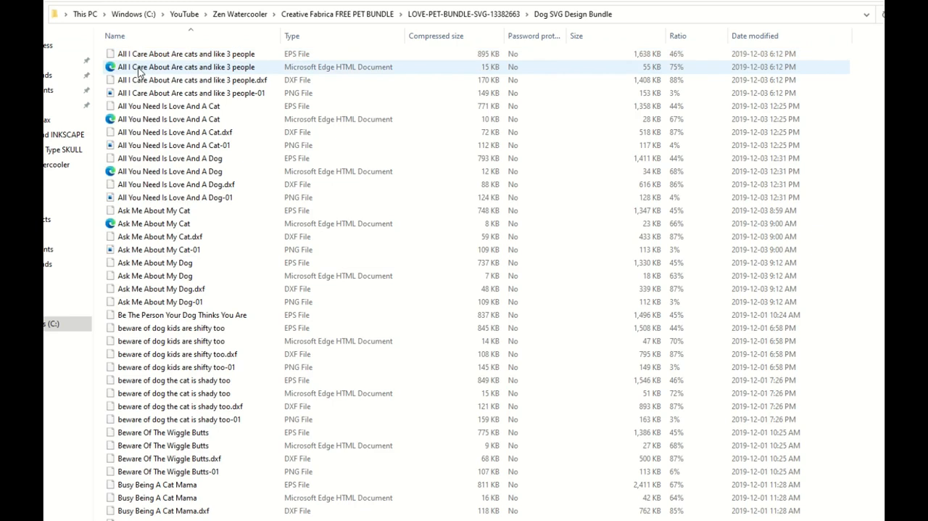
pyautogui.scroll(-5, 153, 203)
pyautogui.scroll(-20, 153, 203)
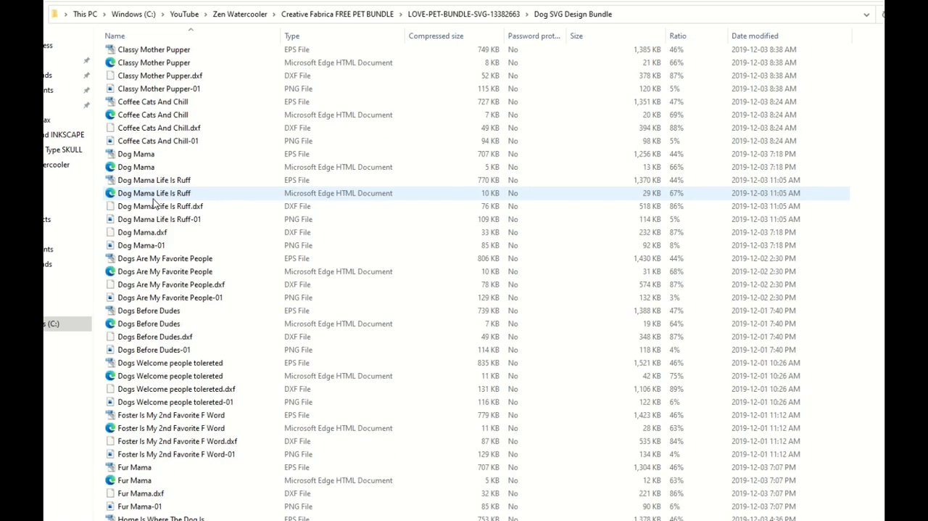
pyautogui.scroll(-20, 153, 203)
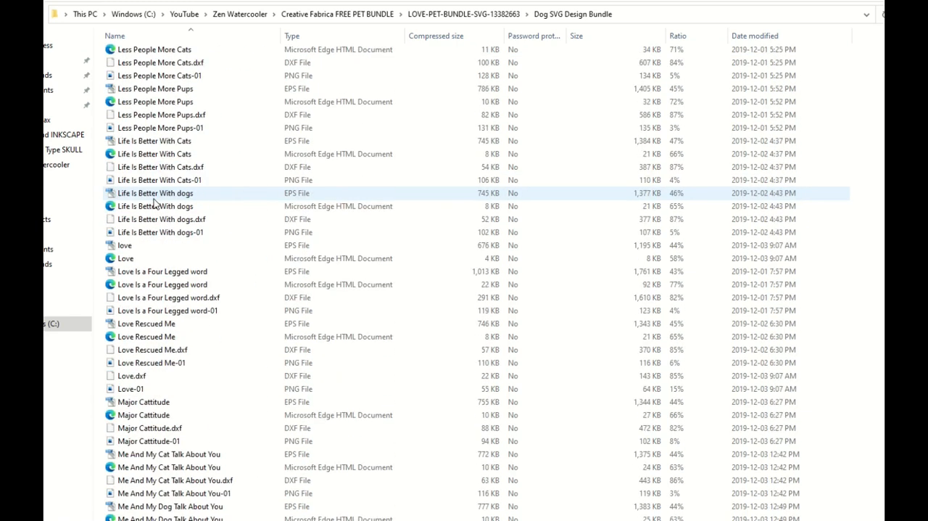
pyautogui.scroll(-3, 153, 203)
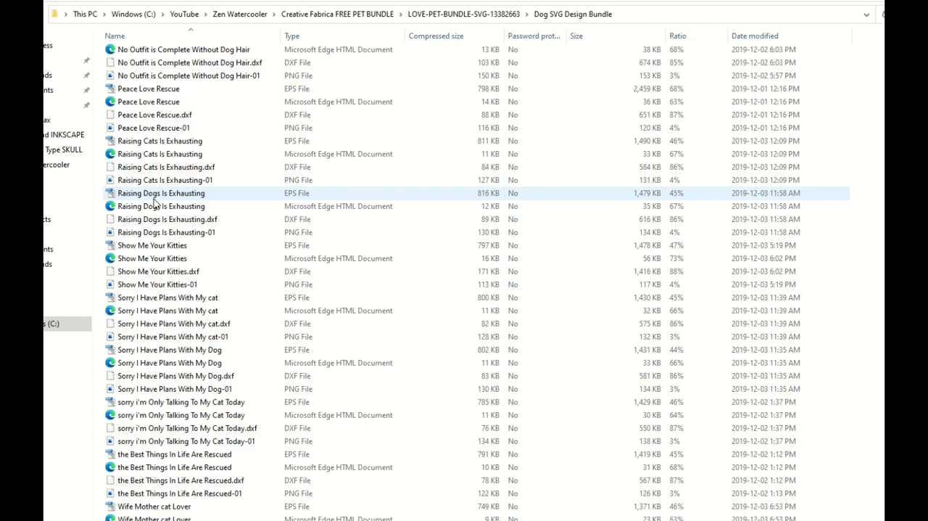
pyautogui.scroll(15, 153, 203)
pyautogui.click(435, 15)
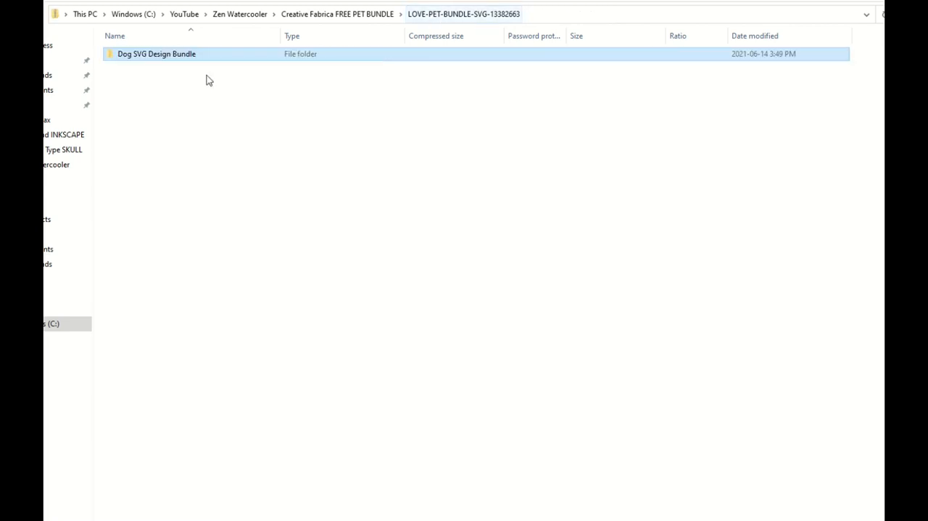
# - Copy the Dog SVG Design Bundle folder out of the archive into Creative Fabrica FREE PET BUNDLE and delete the zipped archive
pyautogui.rightClick(153, 59)
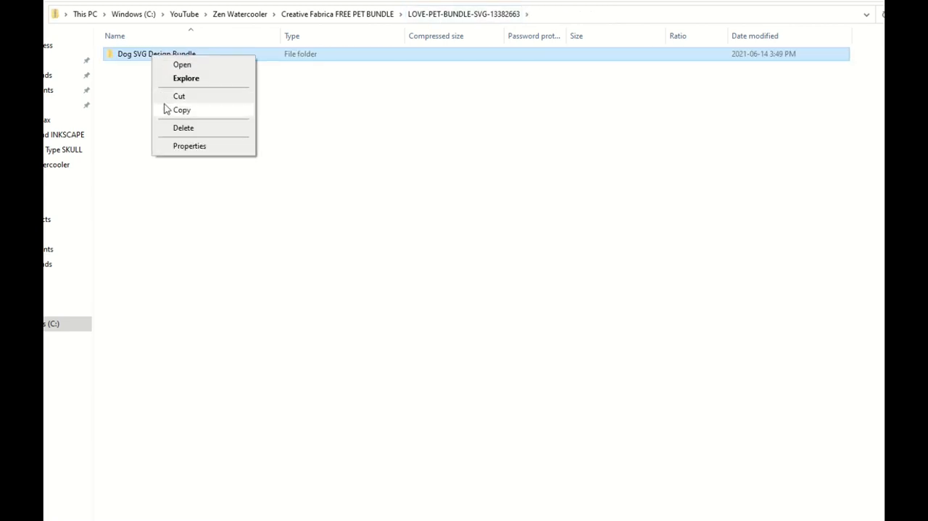
pyautogui.click(163, 110)
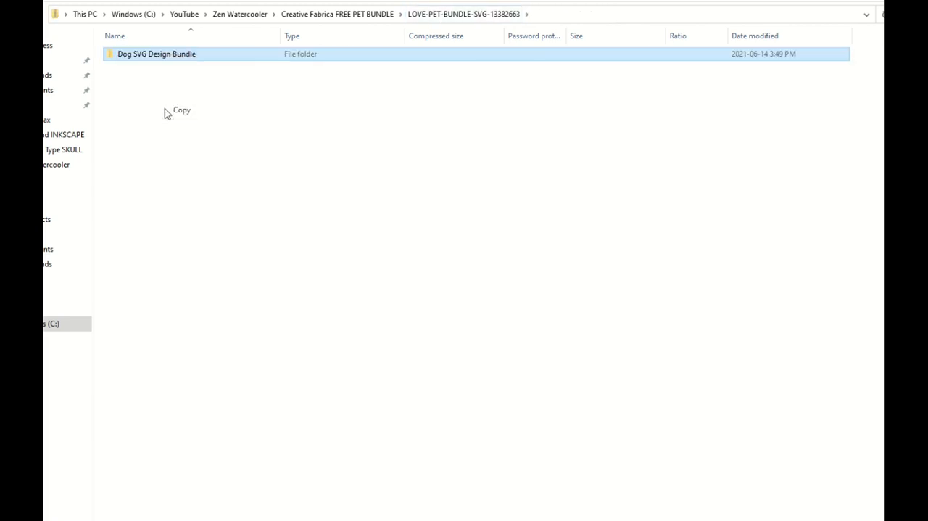
pyautogui.click(346, 15)
pyautogui.rightClick(157, 161)
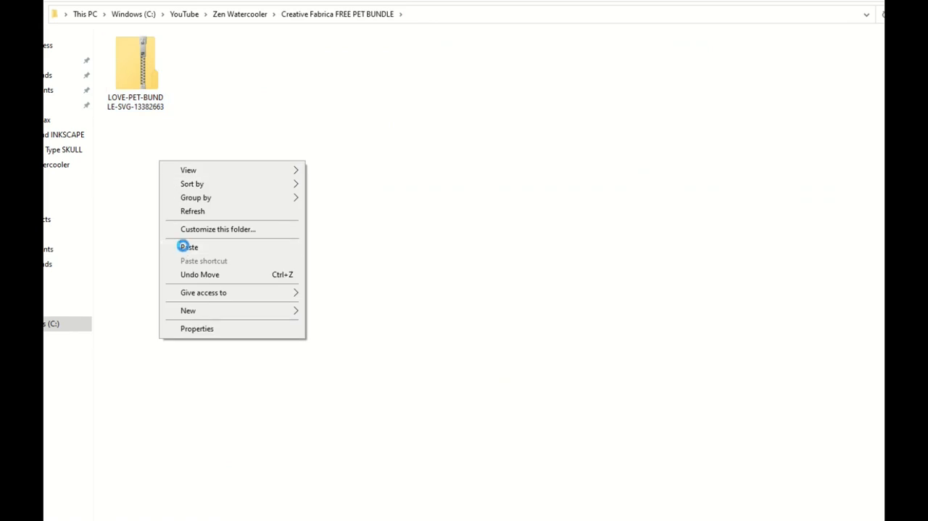
pyautogui.click(183, 245)
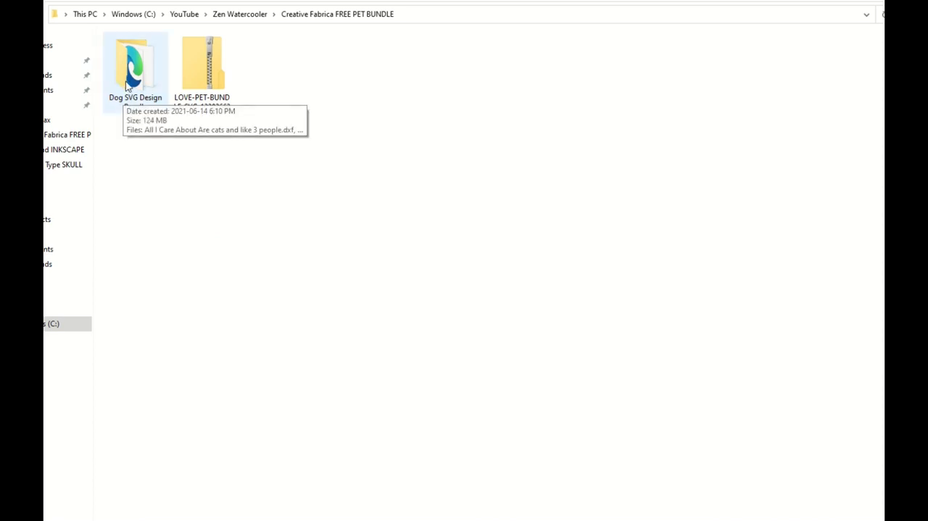
pyautogui.click(182, 90)
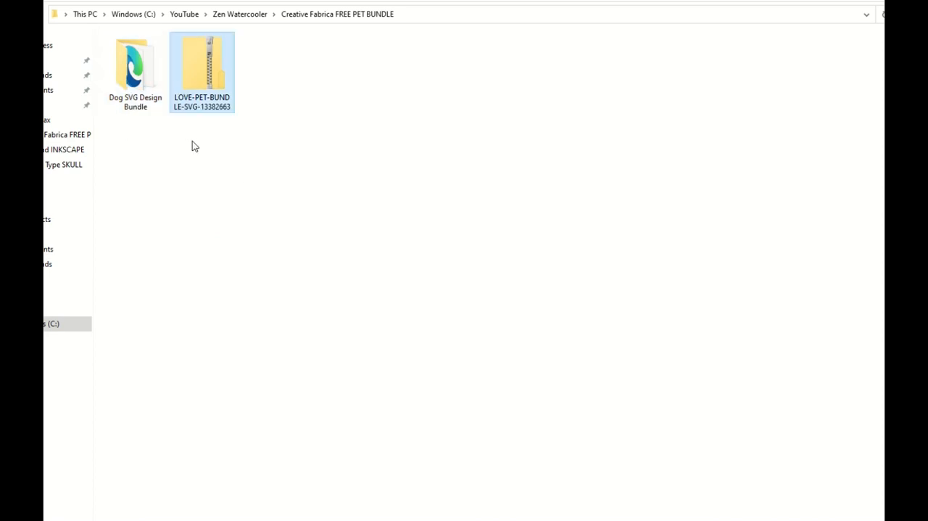
pyautogui.press('Delete')
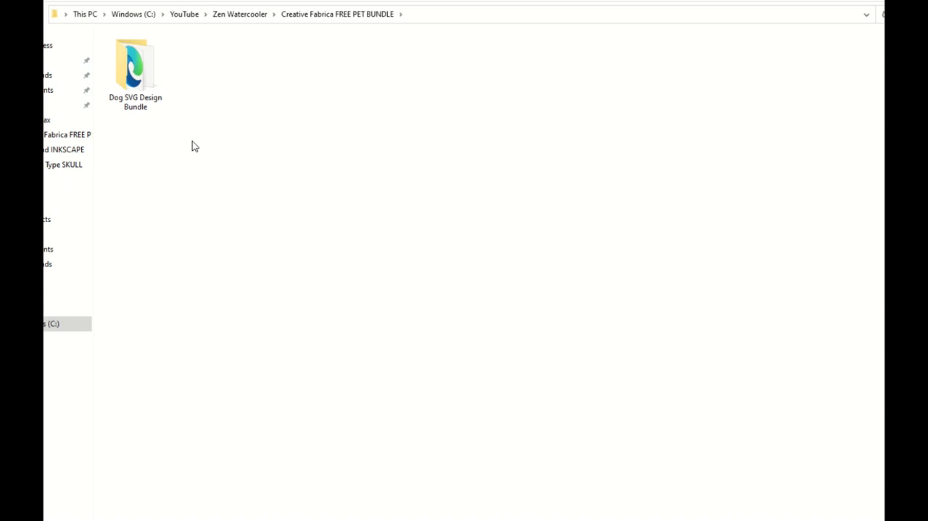
# - Open the extracted Dog SVG Design Bundle folder and display its files as large icons
pyautogui.doubleClick(130, 98)
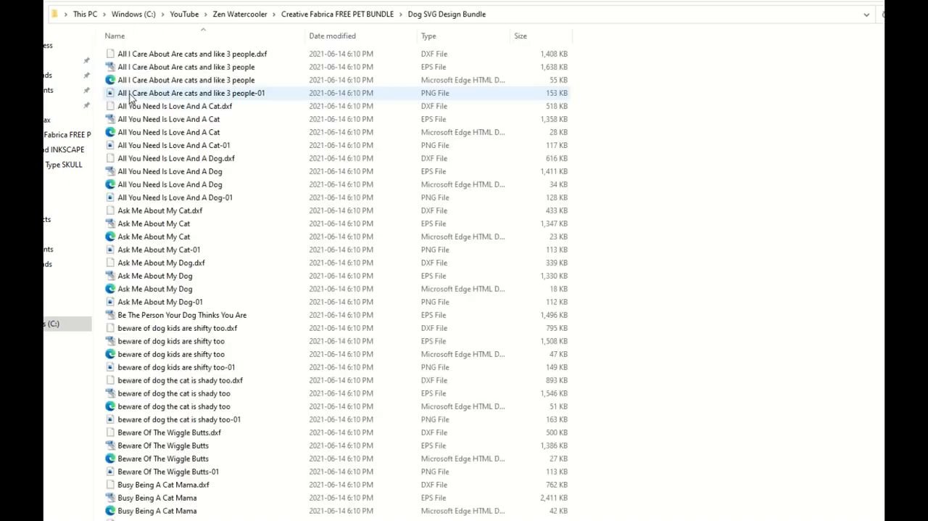
pyautogui.click(100, 2)
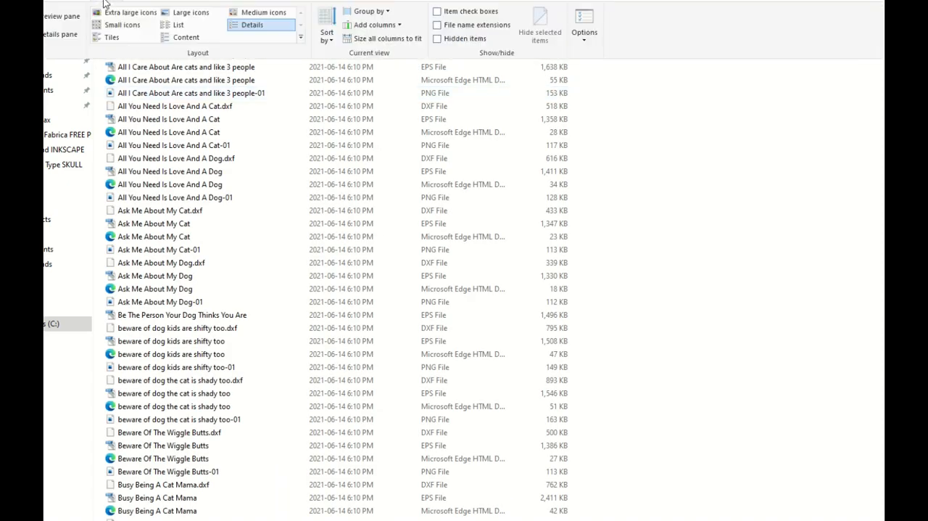
pyautogui.click(185, 20)
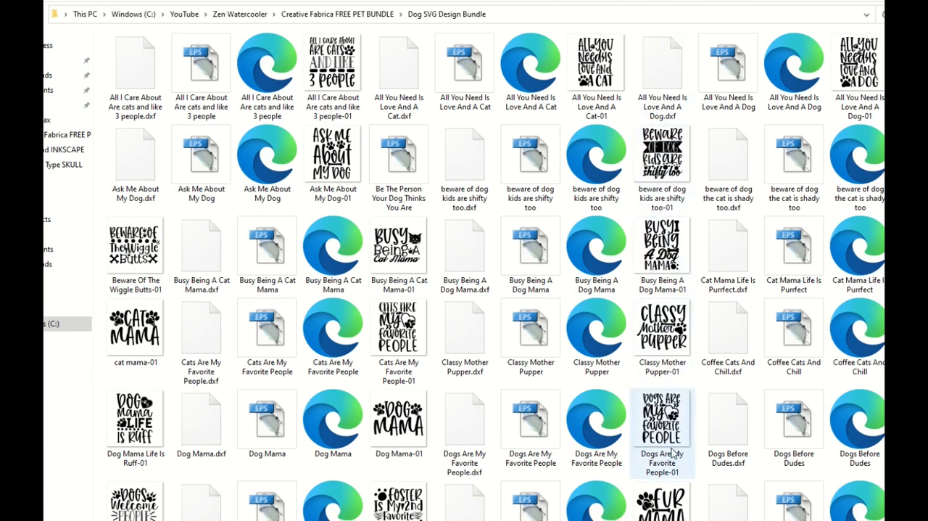
pyautogui.scroll(-10, 672, 451)
pyautogui.scroll(10, 669, 451)
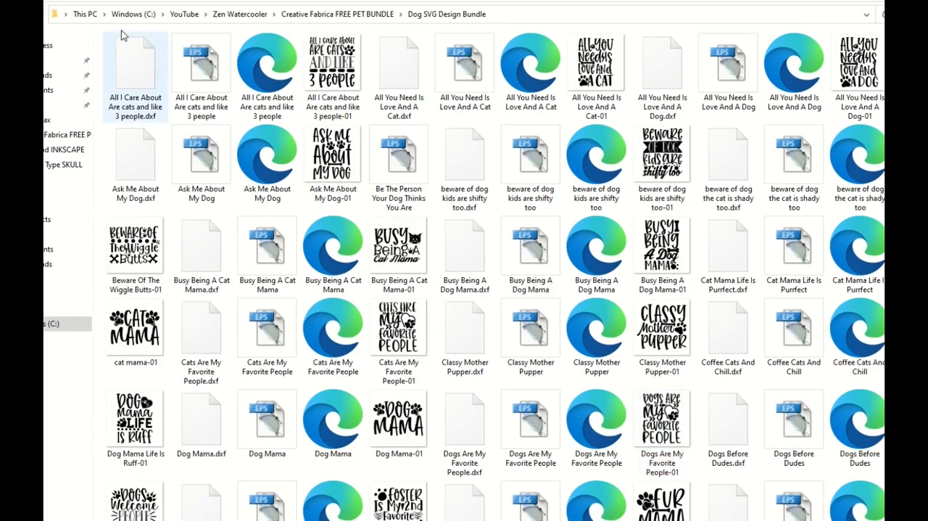
# - Change the folder's layout to medium icons and browse the design thumbnails
pyautogui.click(100, 2)
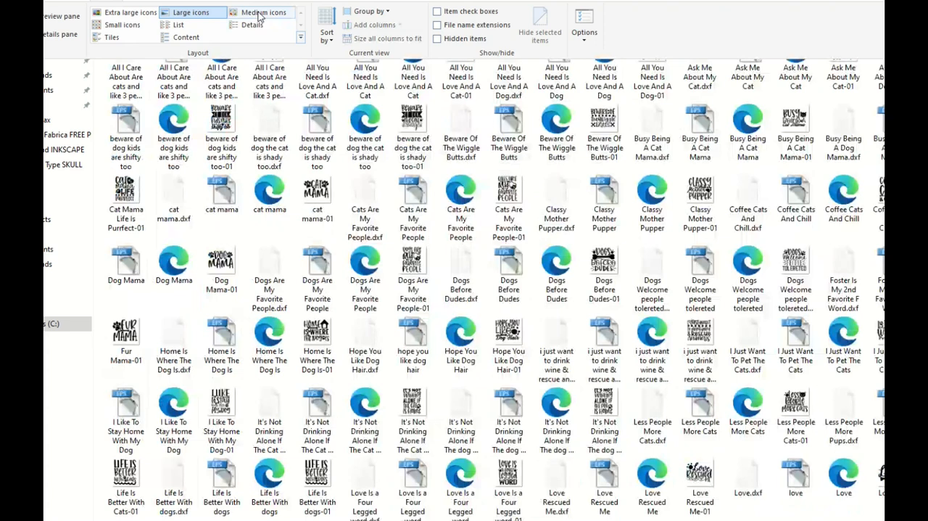
pyautogui.click(257, 13)
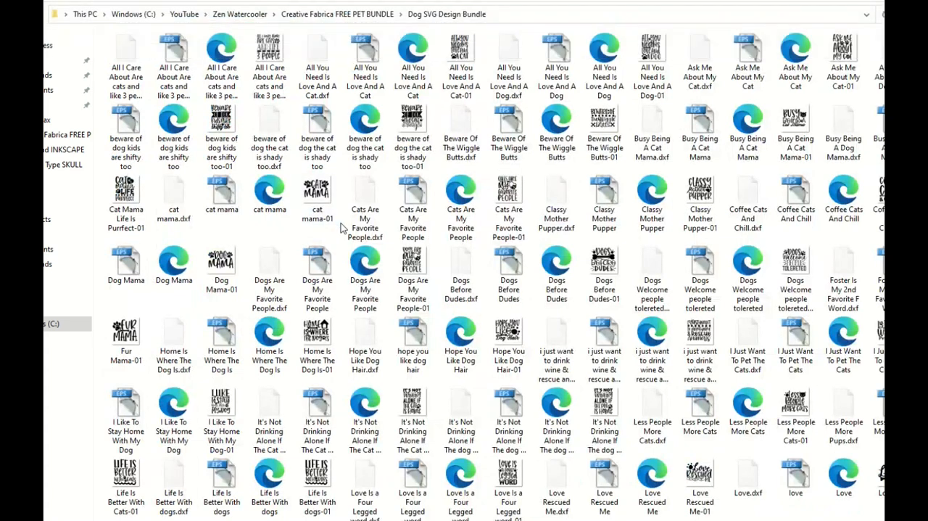
pyautogui.scroll(-3, 319, 218)
pyautogui.scroll(3, 319, 217)
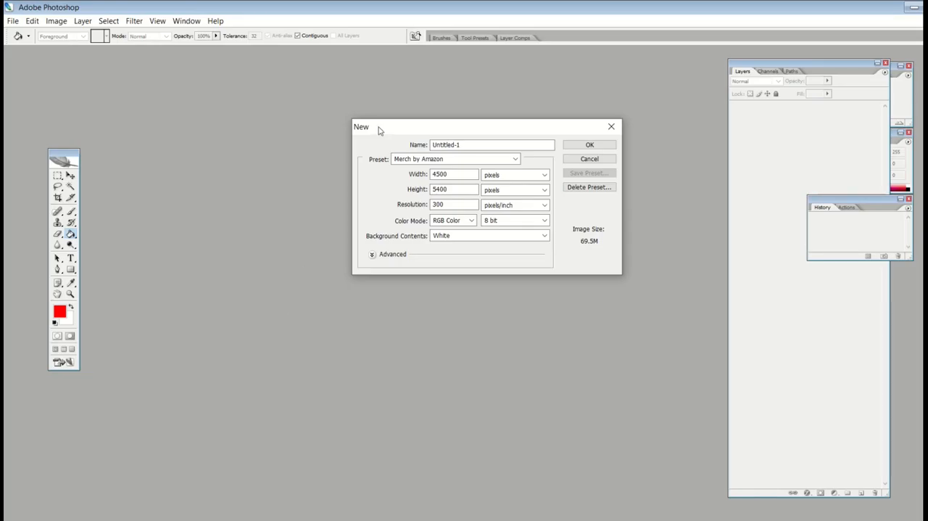
# - In Photoshop, create a white 4500 × 5400 pixel RGB document at 300 pixels/inch from the Merch by Amazon preset and maximize its window
pyautogui.moveTo(387, 128); pyautogui.dragTo(337, 134)
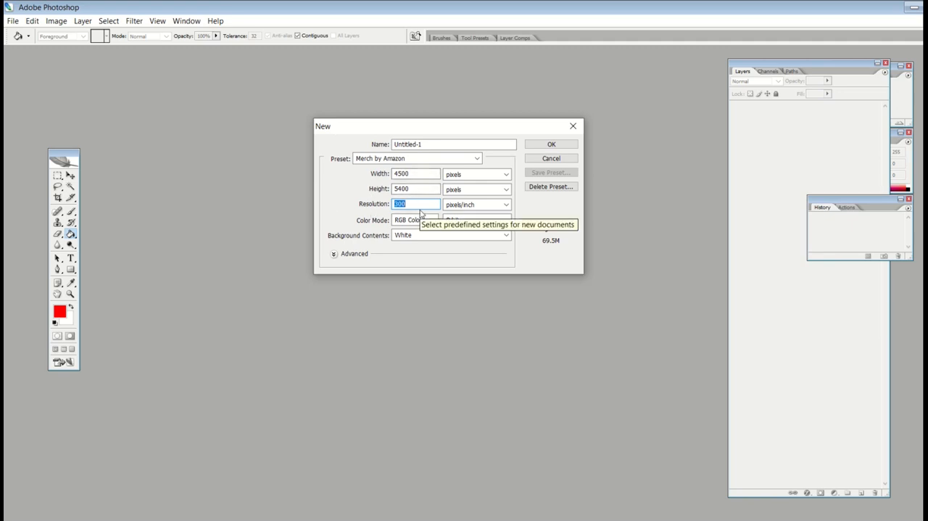
pyautogui.click(535, 145)
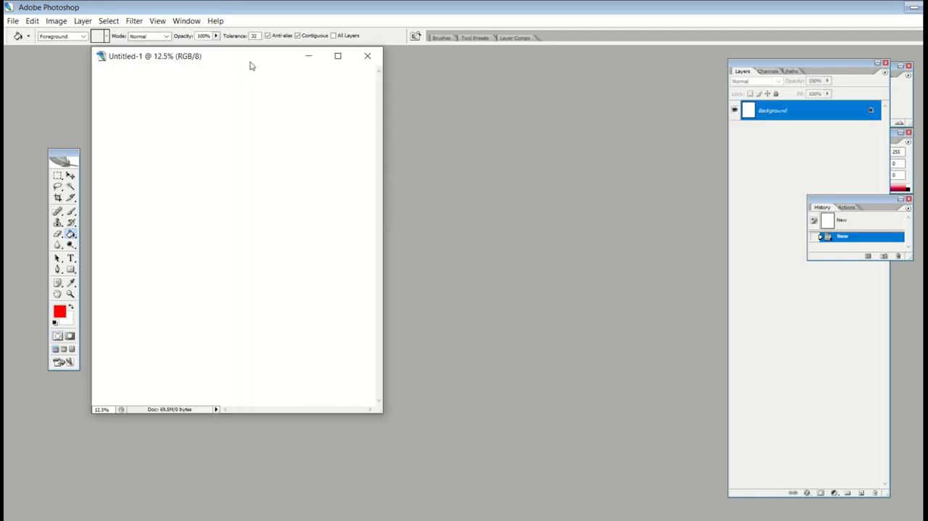
pyautogui.moveTo(237, 56); pyautogui.dragTo(370, 79)
pyautogui.click(468, 79)
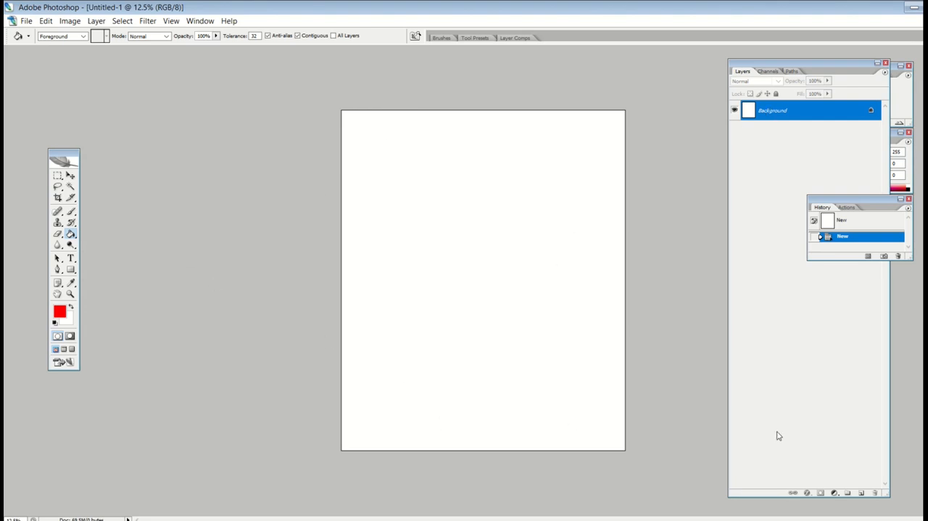
# - Add a new empty layer and duplicate the Background layer as Background copy
pyautogui.click(861, 493)
pyautogui.click(860, 493)
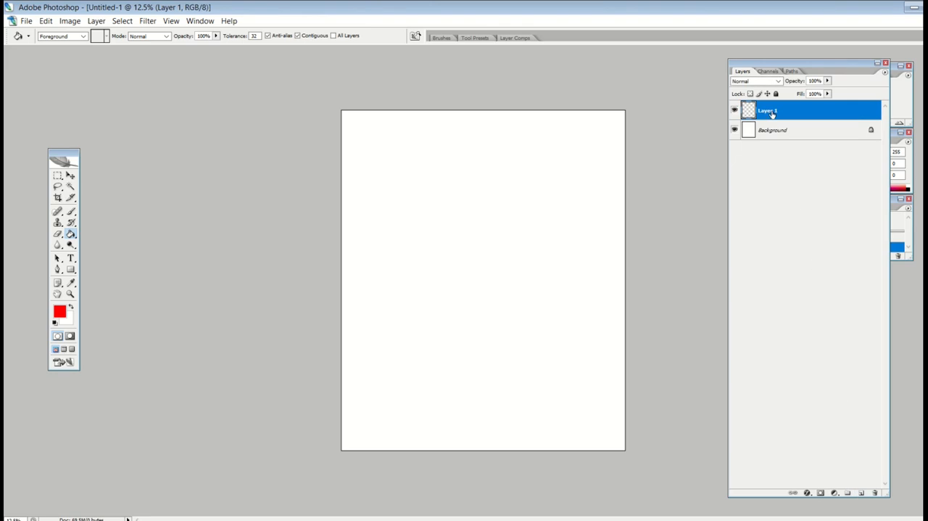
pyautogui.click(774, 132)
pyautogui.rightClick(774, 132)
pyautogui.click(817, 153)
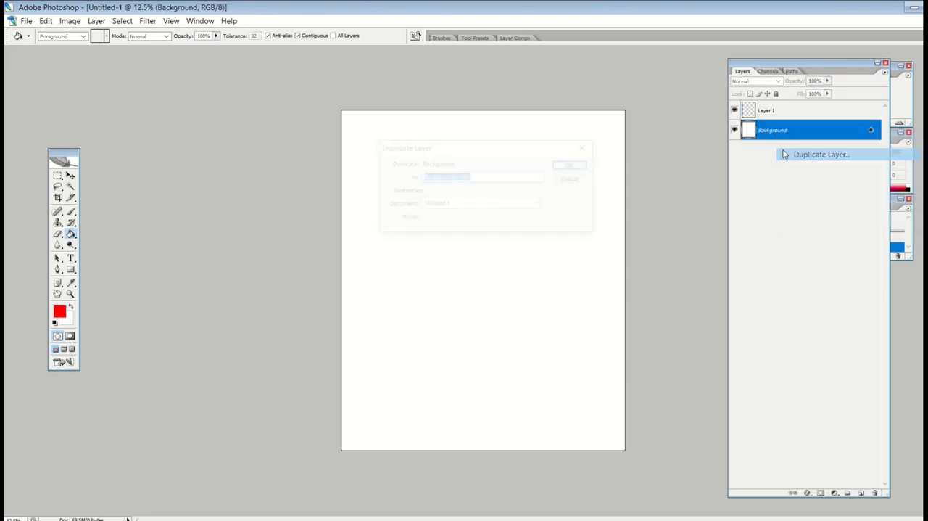
pyautogui.click(574, 165)
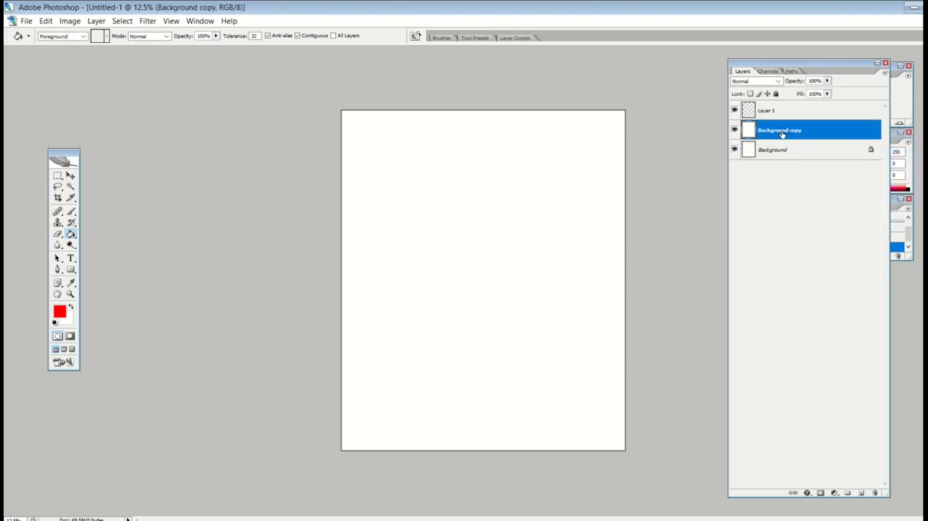
# - Delete the original locked Background layer and hide the Background copy layer
pyautogui.click(752, 154)
pyautogui.rightClick(778, 156)
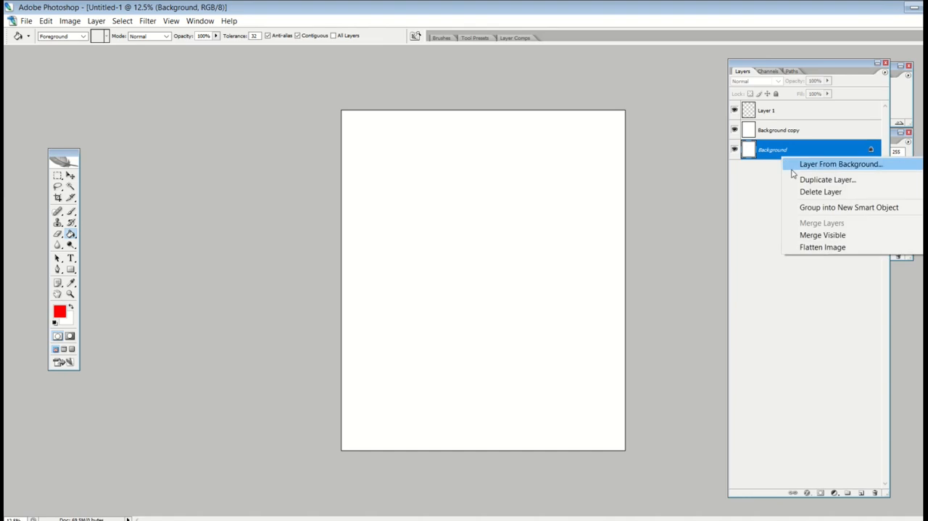
pyautogui.click(799, 192)
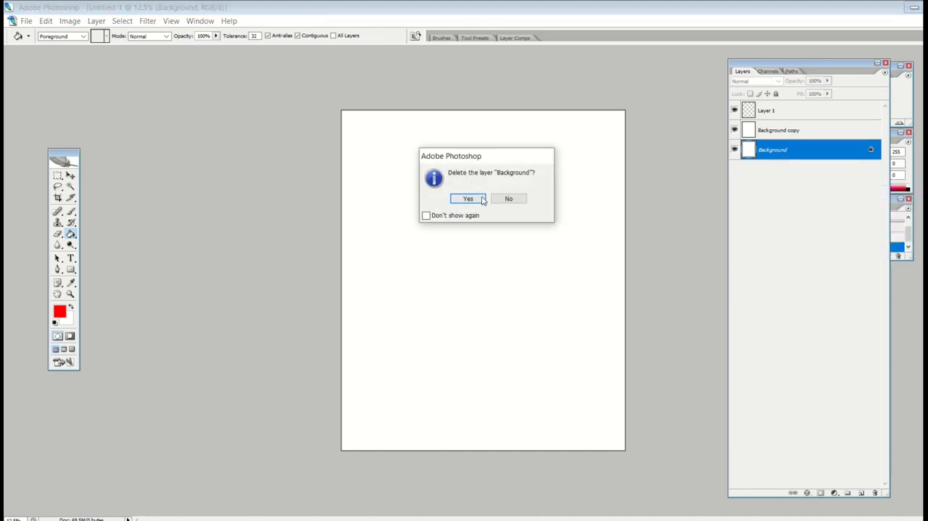
pyautogui.click(470, 198)
pyautogui.click(734, 132)
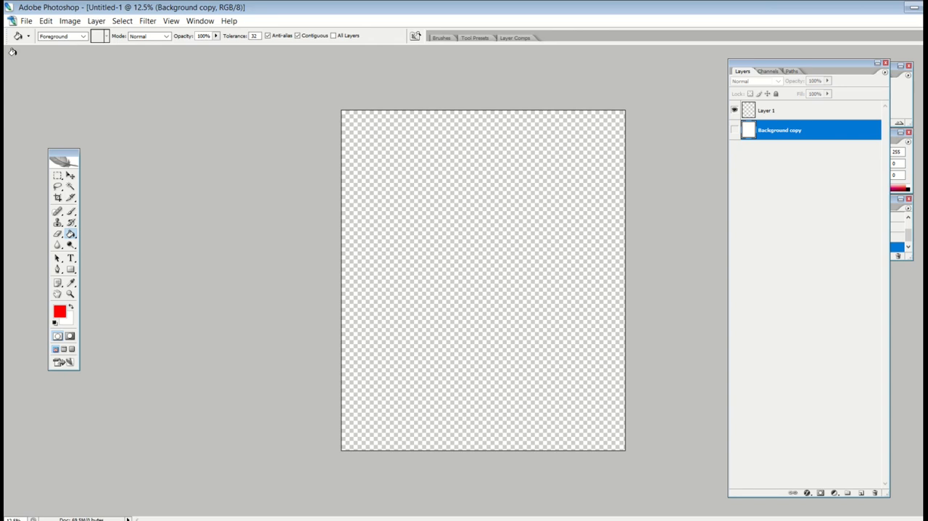
# - Place the PNG file "All I Care About Are cats and like 3 people-01" from the Dog SVG Design Bundle folder into the document
pyautogui.click(25, 21)
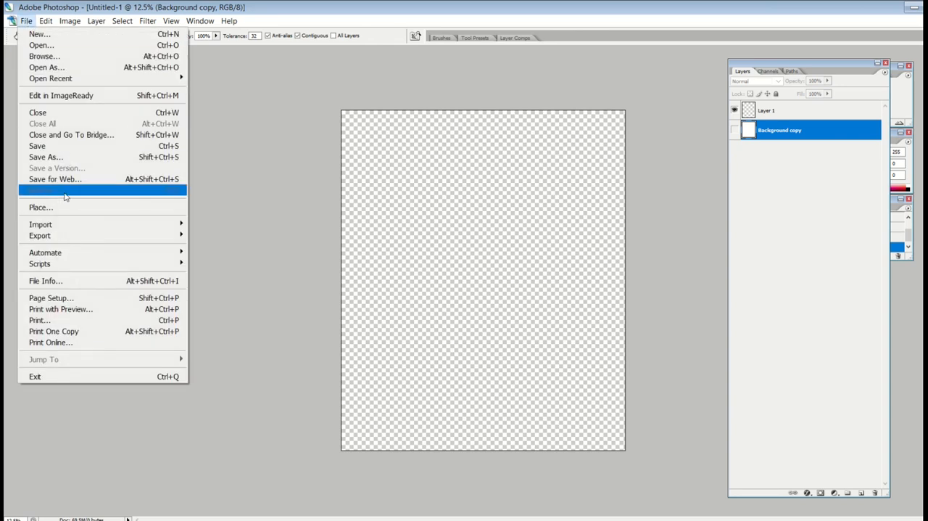
pyautogui.click(64, 208)
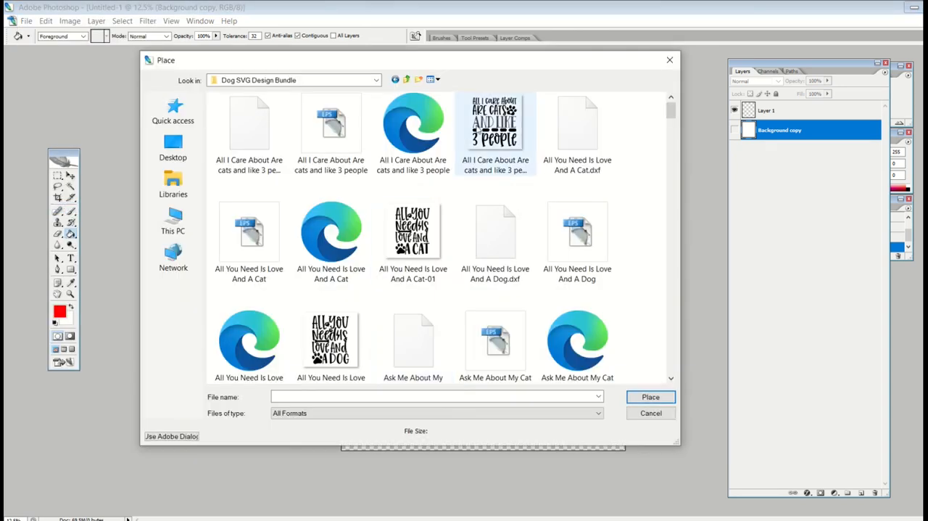
pyautogui.doubleClick(492, 125)
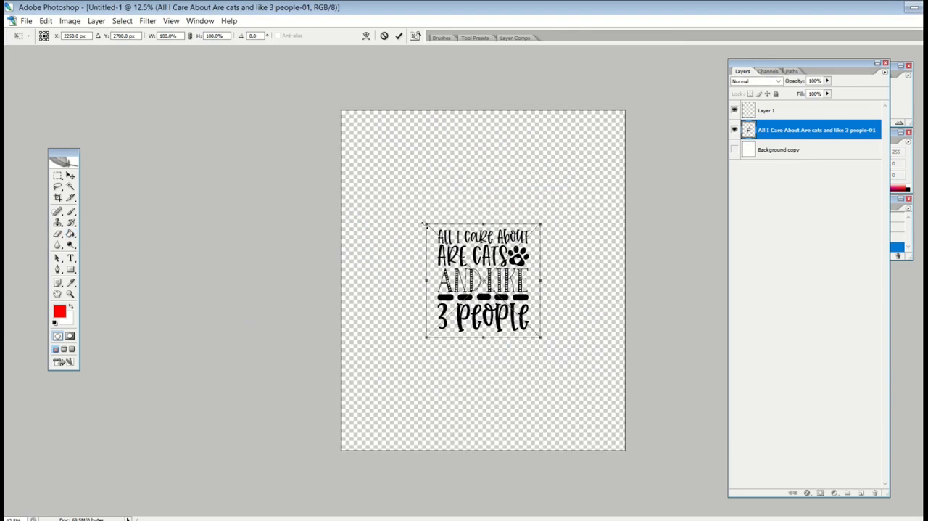
# - Enlarge the placed cat design proportionally to about 216% within the canvas and commit the placement
pyautogui.moveTo(425, 224); pyautogui.dragTo(360, 207)
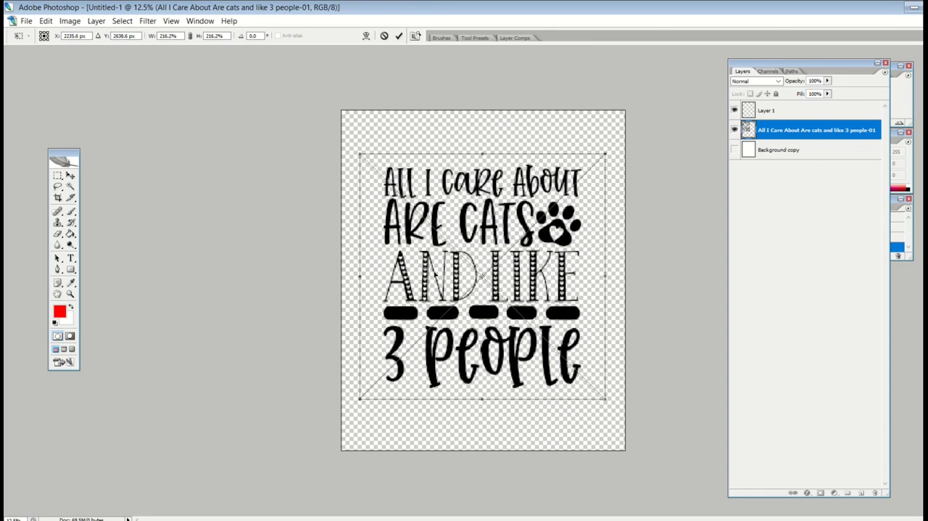
pyautogui.click(71, 175)
pyautogui.press('Return')
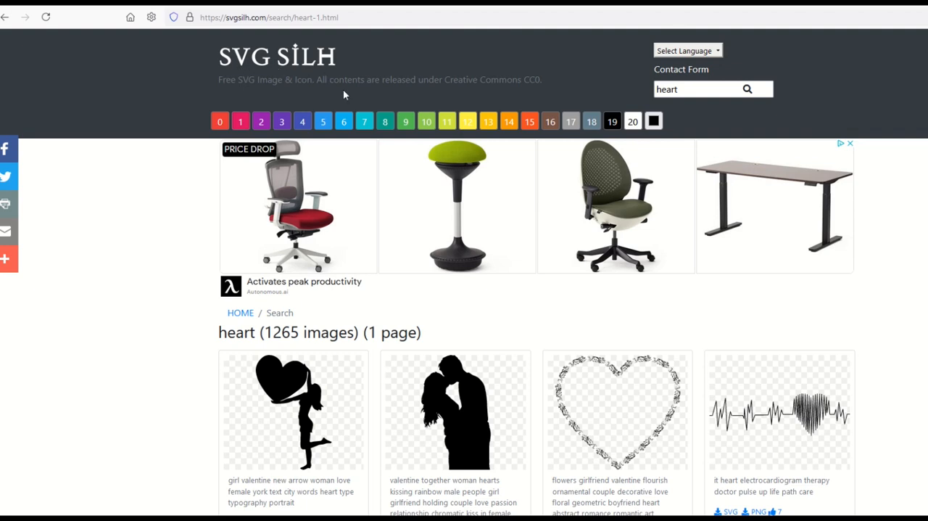
# - Switch to the SVG SILH website in the browser and look over the heart search results
pyautogui.scroll(-3, 387, 141)
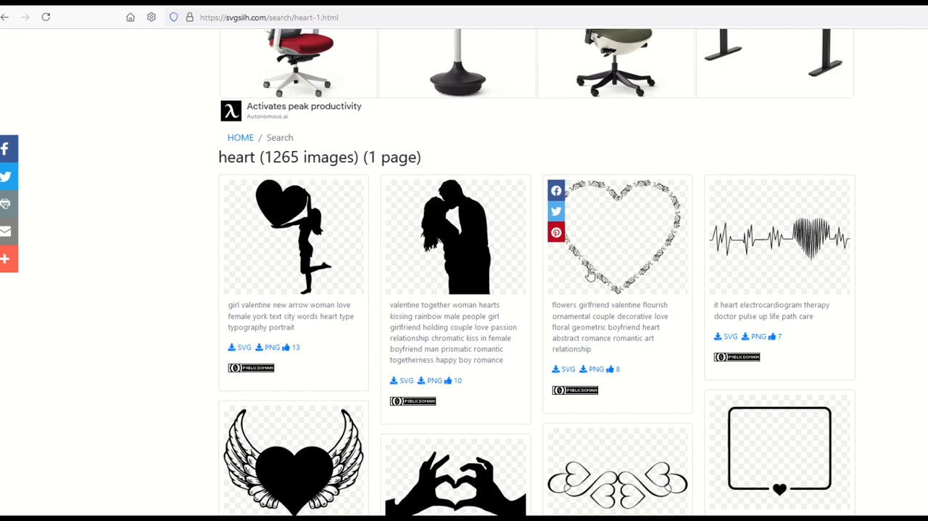
pyautogui.scroll(3, 646, 276)
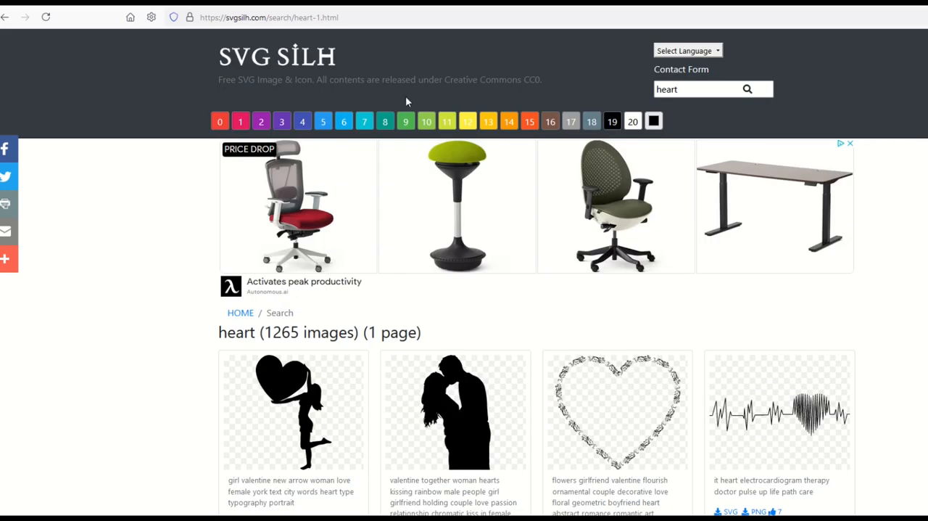
# - Highlight the Creative Commons CC0 note and open the floral heart, heart-shaped hands and brush-stroke heart images in new tabs
pyautogui.moveTo(427, 81); pyautogui.dragTo(557, 87)
pyautogui.scroll(-3, 568, 170)
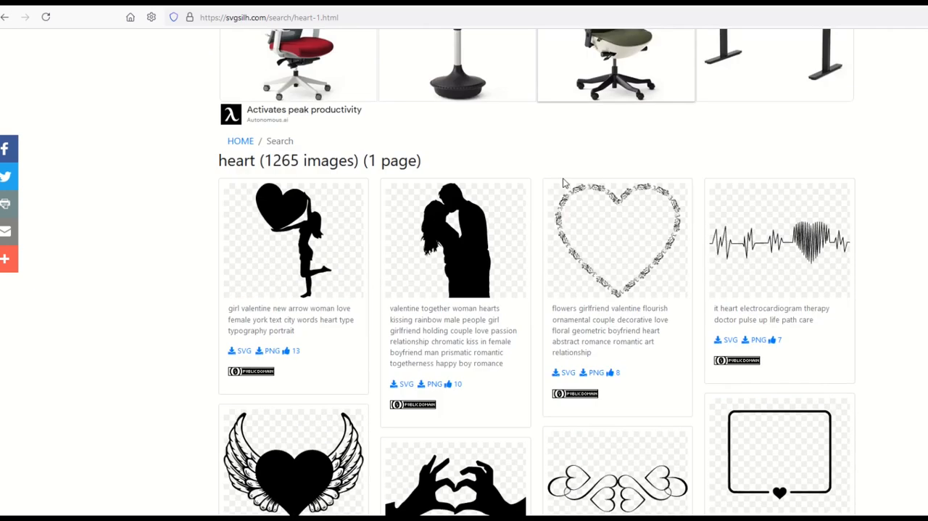
pyautogui.rightClick(599, 216)
pyautogui.scroll(-5, 537, 232)
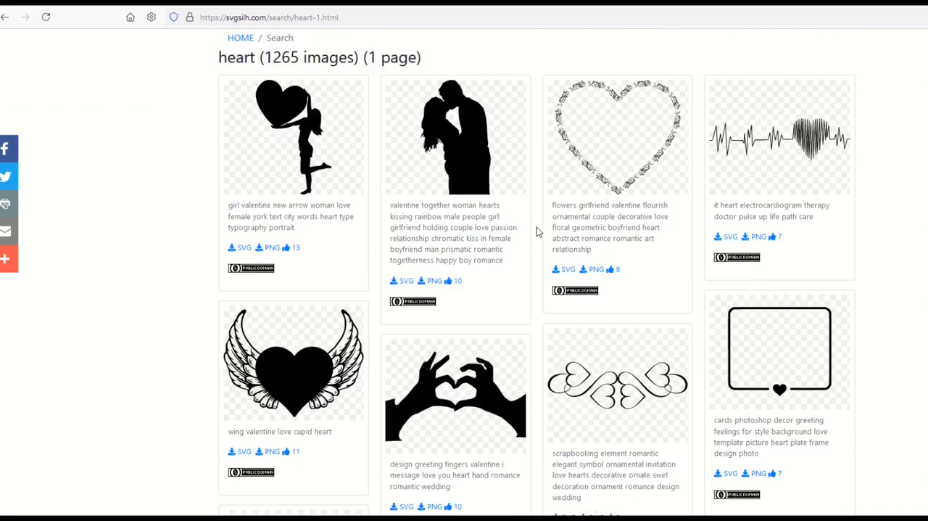
pyautogui.rightClick(455, 262)
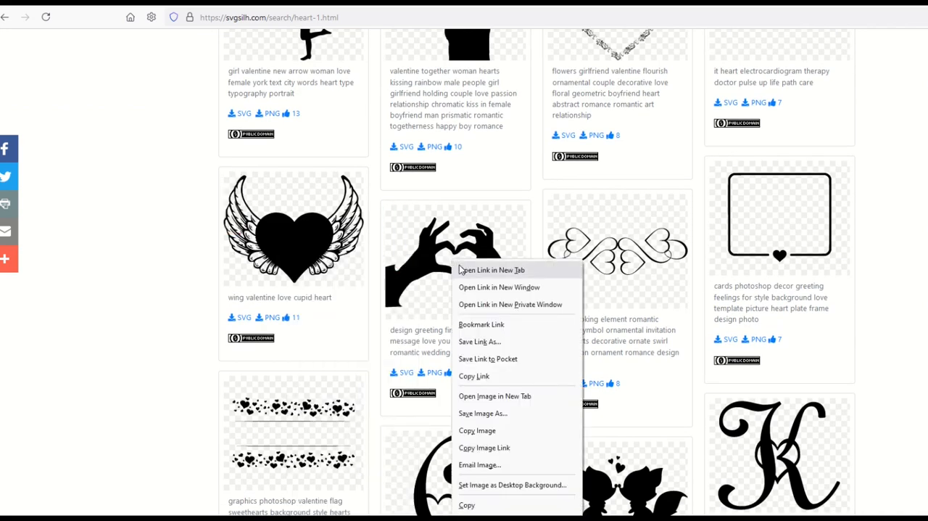
pyautogui.press('Escape')
pyautogui.scroll(-5, 460, 261)
pyautogui.scroll(-2, 461, 259)
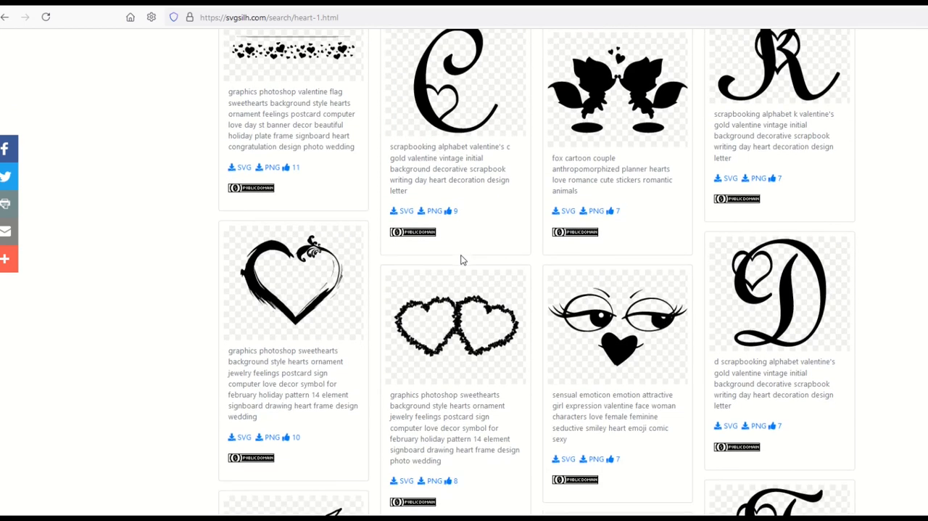
pyautogui.rightClick(317, 242)
pyautogui.click(332, 252)
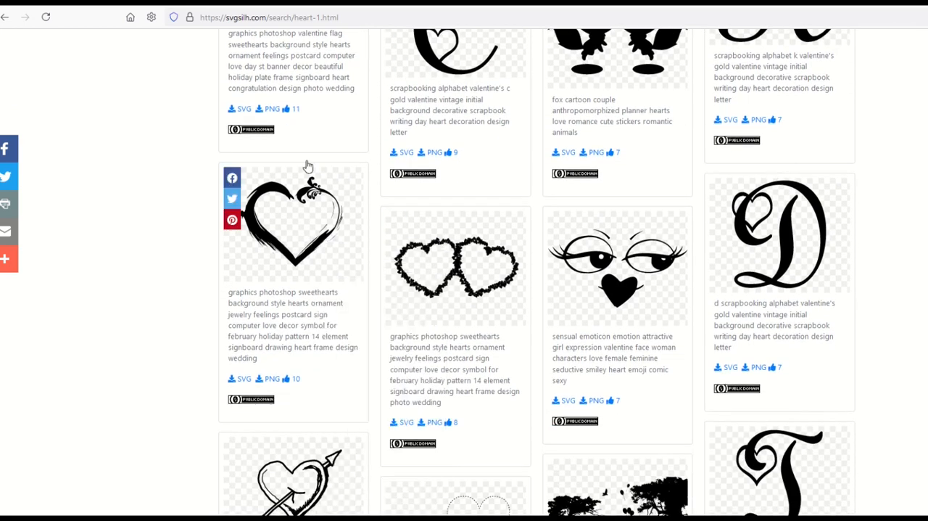
# - Save the floral heart's 1024px PNG as 1332131 in the Creative Fabrica FREE PET BUNDLE folder
pyautogui.scroll(-3, 368, 282)
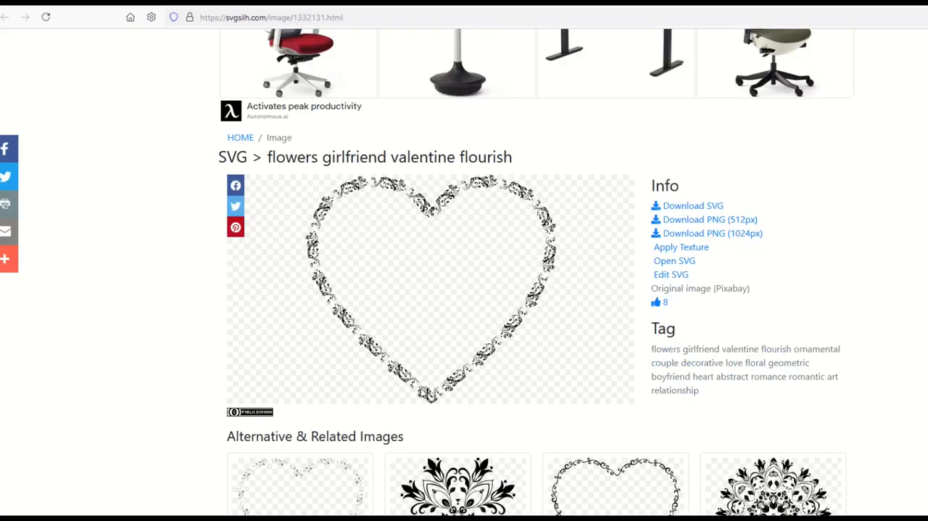
pyautogui.click(688, 234)
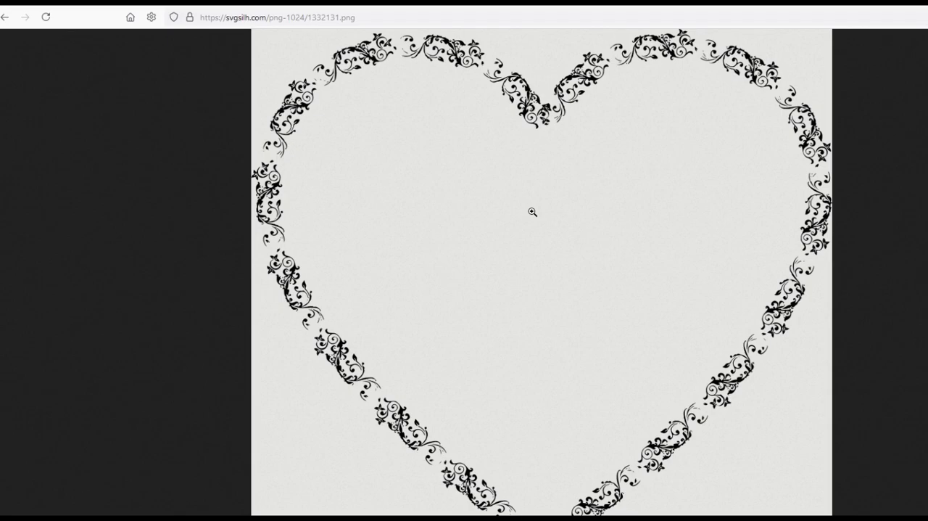
pyautogui.rightClick(532, 211)
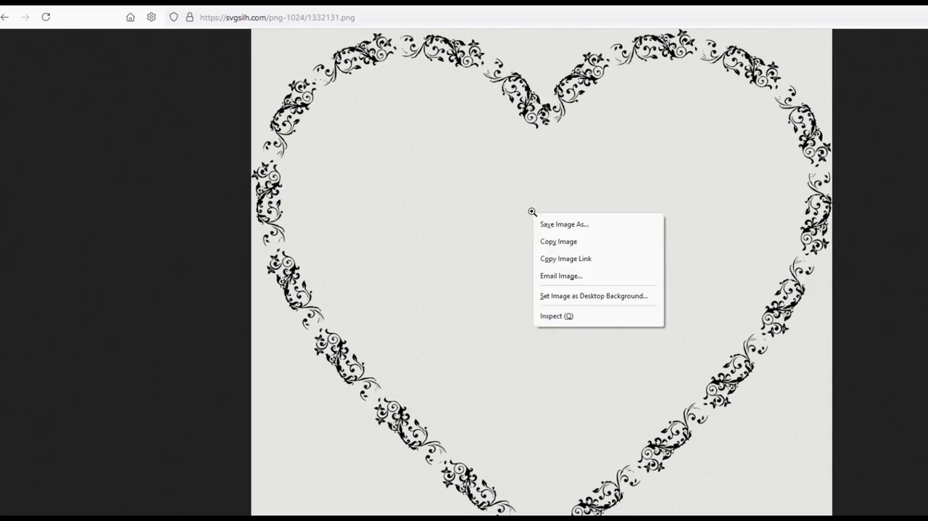
pyautogui.click(551, 240)
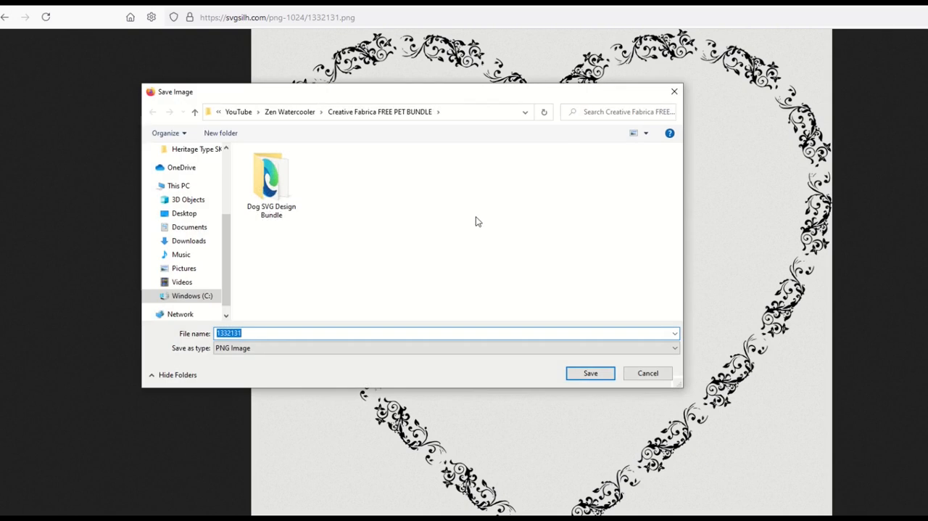
pyautogui.click(590, 373)
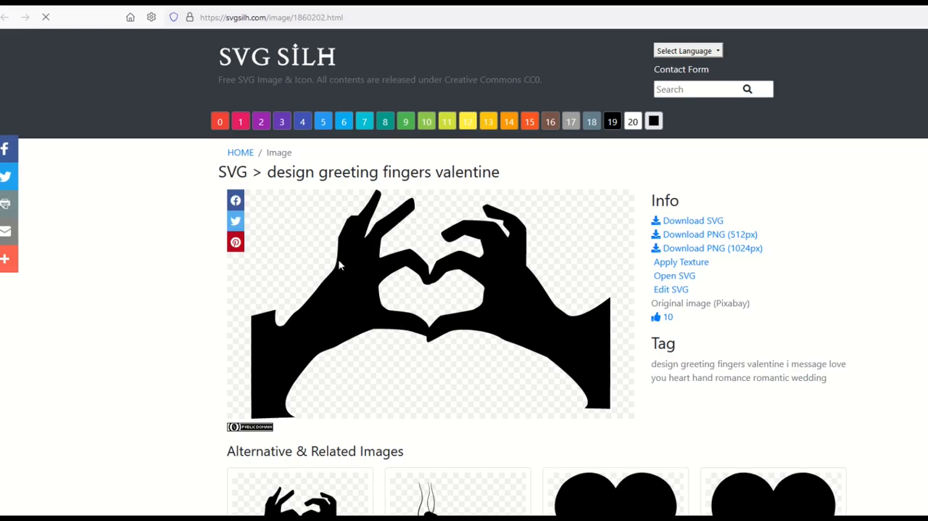
# - Download the heart-shaped hands image as a 1024px PNG named 1860202 into the Creative Fabrica FREE PET BUNDLE folder
pyautogui.click(675, 250)
pyautogui.click(353, 304)
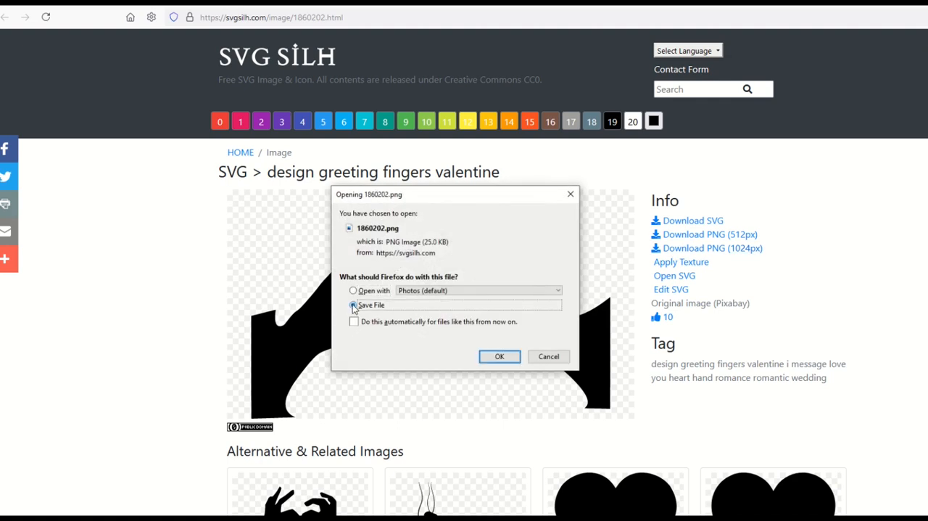
pyautogui.click(503, 364)
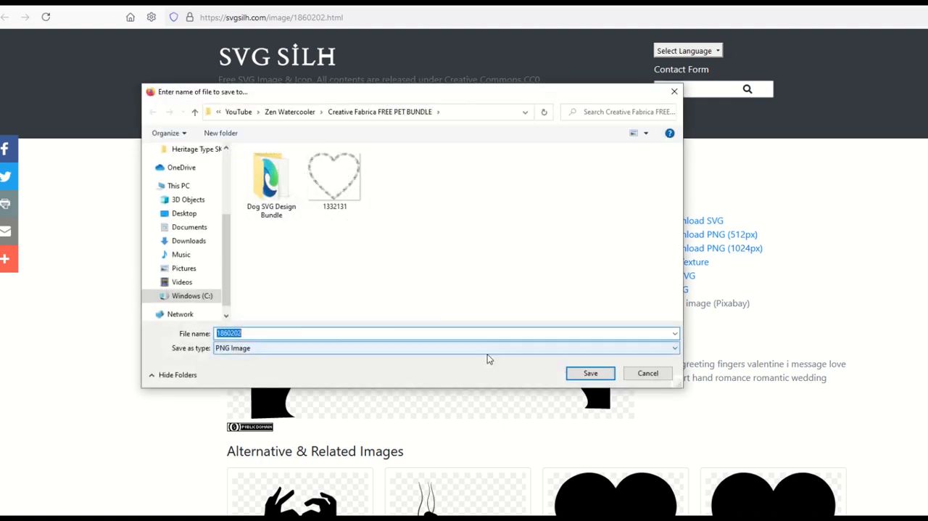
pyautogui.click(587, 372)
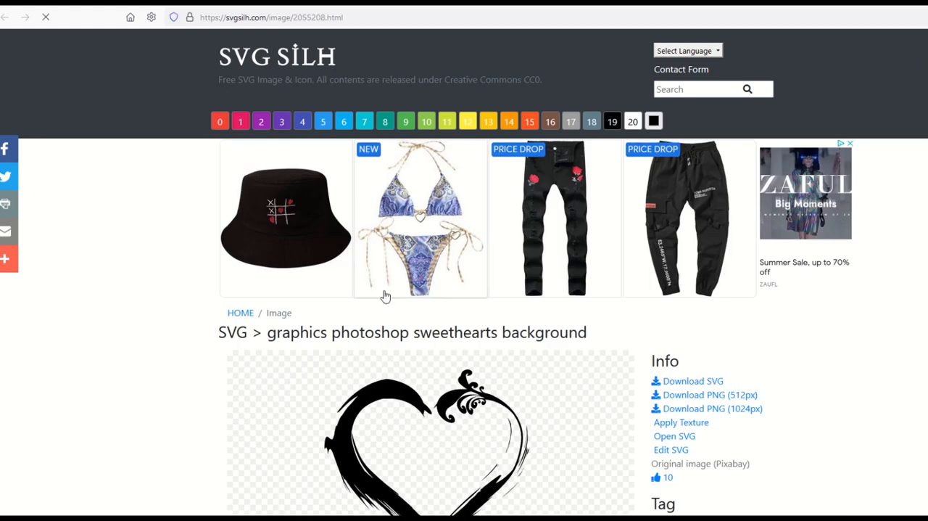
# - Save the brush-stroke heart's 1024px PNG as 2055208 in the Creative Fabrica FREE PET BUNDLE folder
pyautogui.scroll(-3, 385, 296)
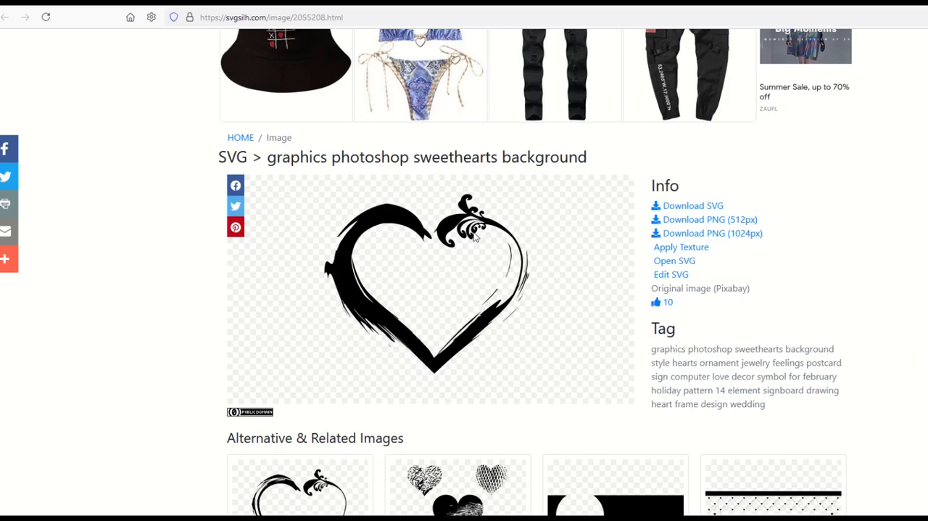
pyautogui.click(675, 233)
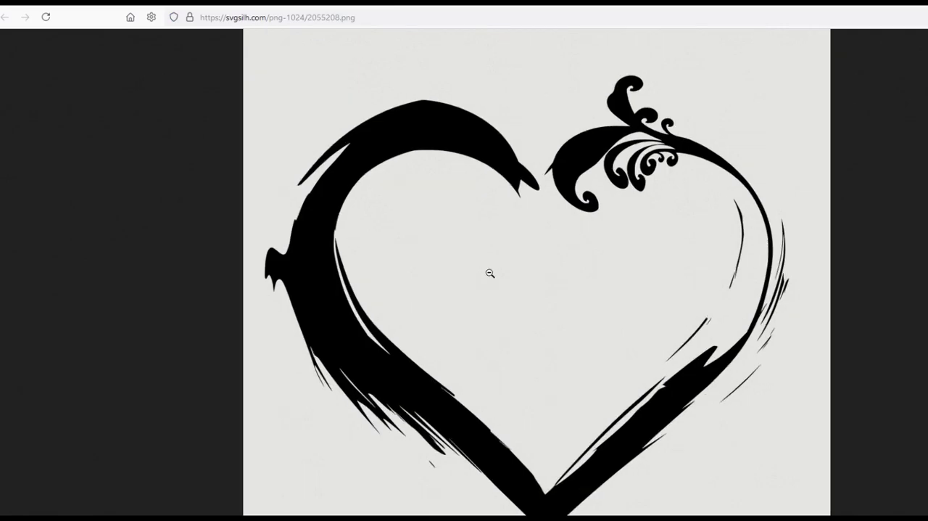
pyautogui.rightClick(490, 273)
pyautogui.click(507, 302)
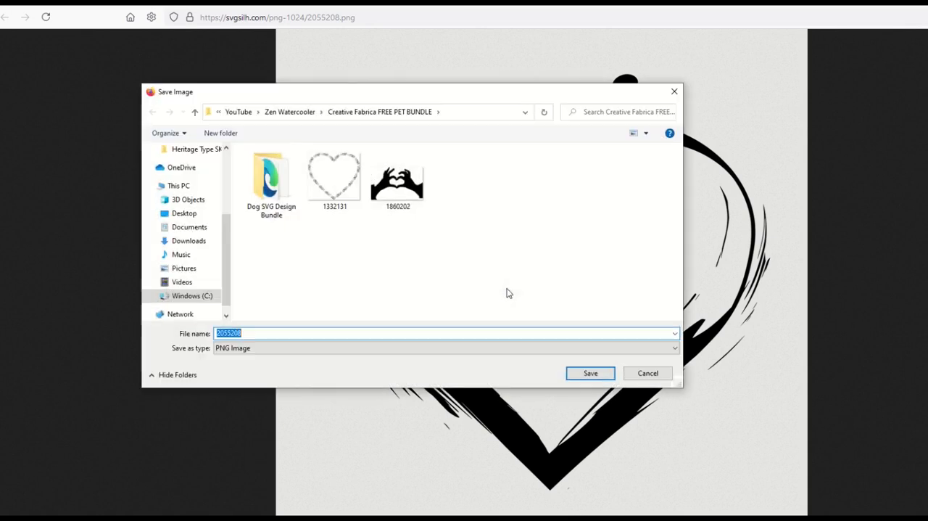
pyautogui.click(590, 371)
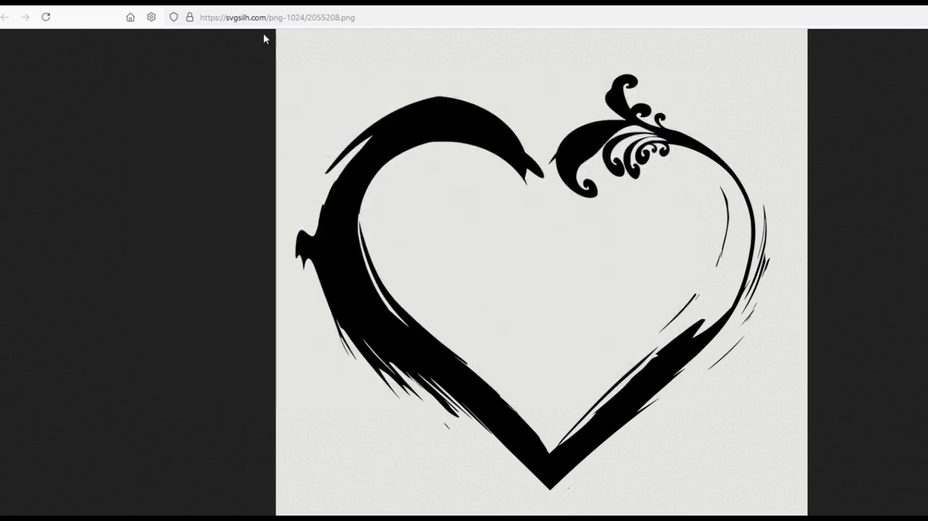
pyautogui.hotkey('alt', 'Left')
pyautogui.scroll(10, 250, 174)
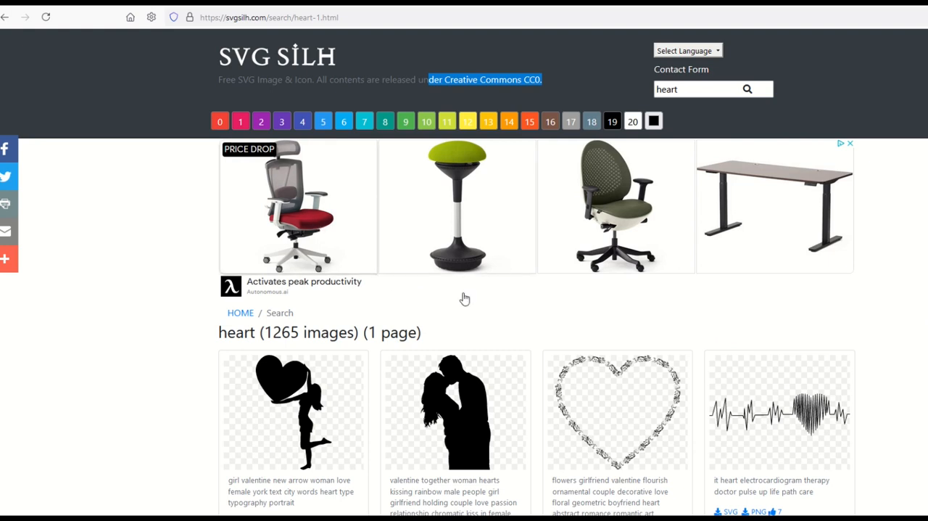
pyautogui.scroll(-2, 466, 312)
pyautogui.scroll(-3, 468, 324)
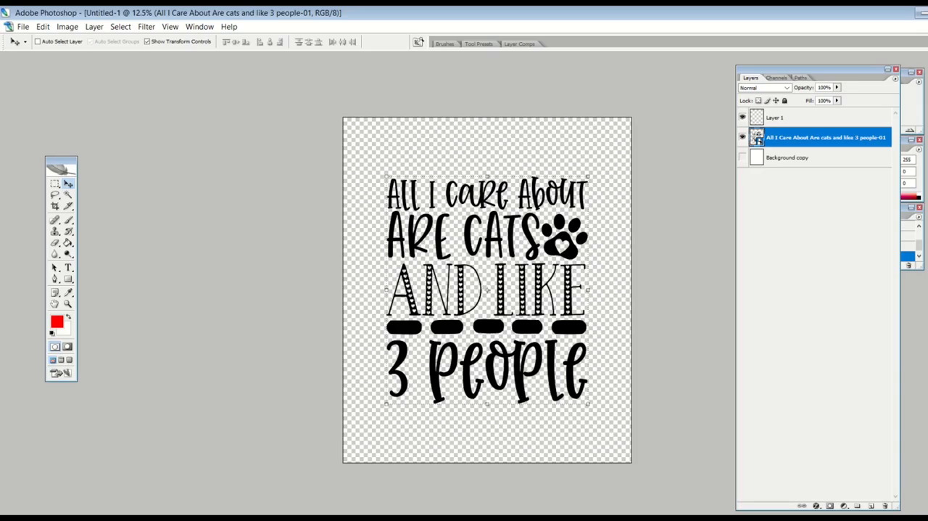
# - Switch to Photoshop, place the floral heart file 1332131 into the design document and commit the placement
pyautogui.click(23, 27)
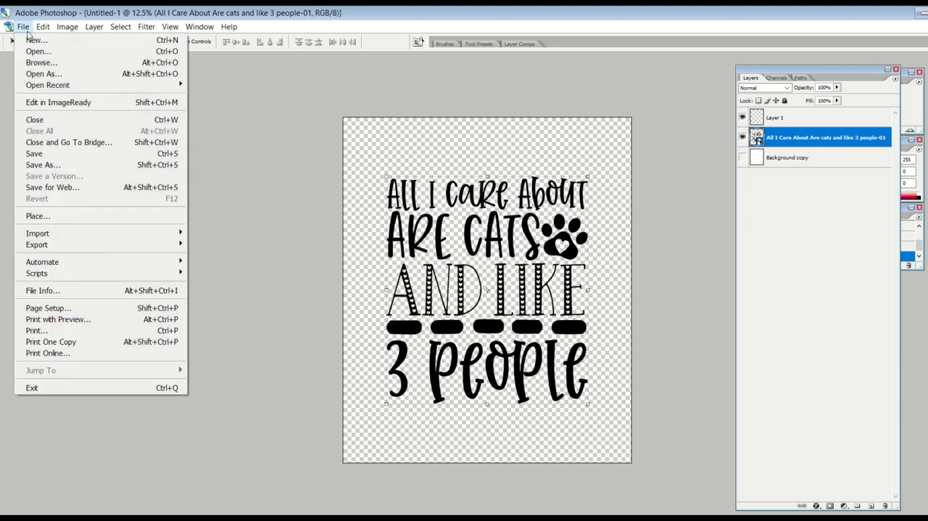
pyautogui.click(45, 214)
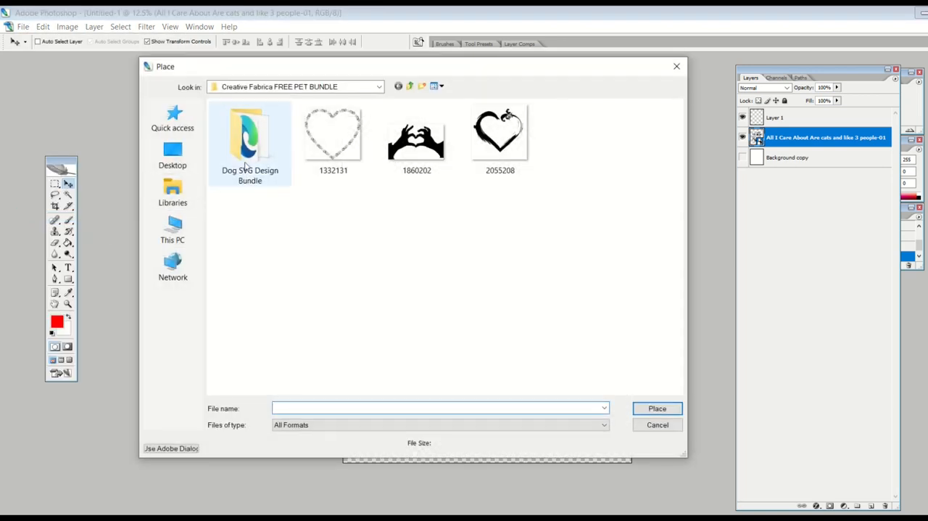
pyautogui.doubleClick(334, 137)
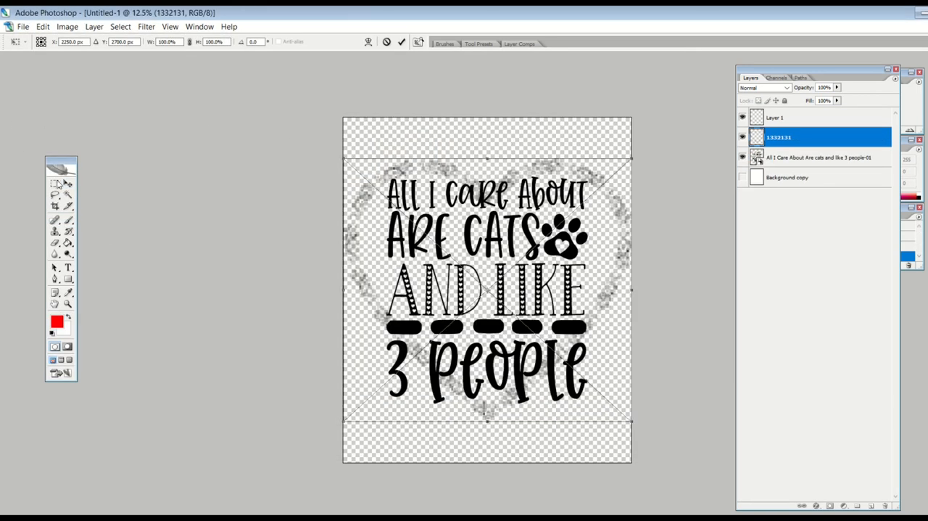
pyautogui.click(67, 184)
pyautogui.press('Return')
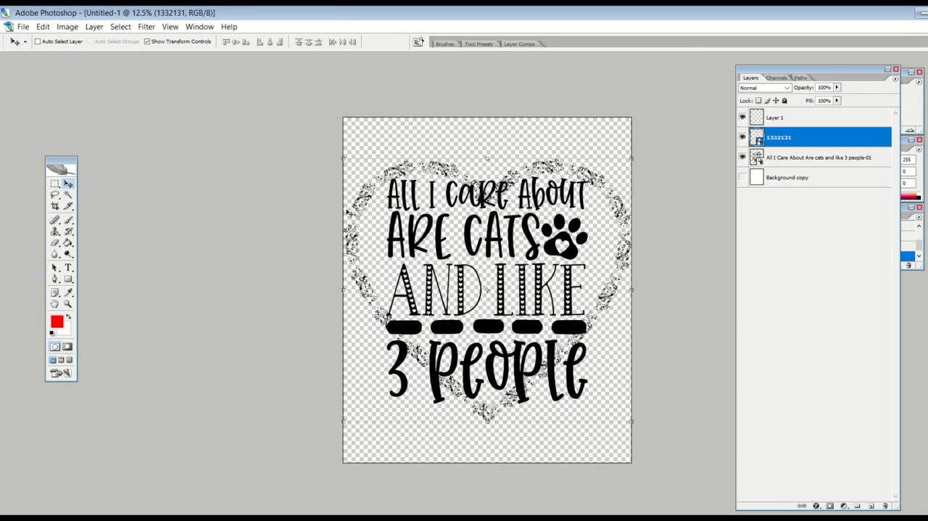
# - Scale the floral heart down proportionally to 418.6% and move it up so it is centred horizontally on the canvas
pyautogui.moveTo(347, 158); pyautogui.dragTo(356, 171)
pyautogui.click(68, 183)
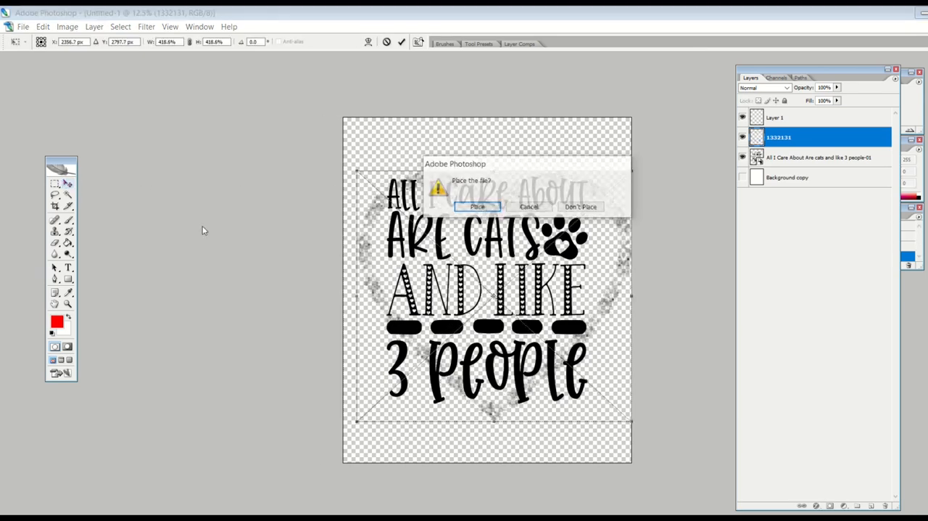
pyautogui.click(464, 208)
pyautogui.moveTo(459, 273); pyautogui.dragTo(451, 244)
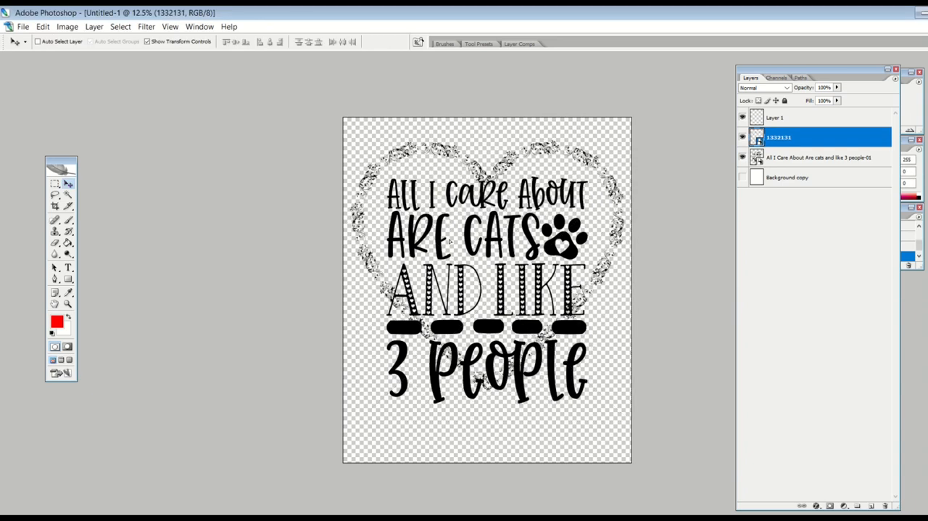
# - Shrink the cat text design proportionally to 158.2%, position it inside the floral heart and commit the transformation
pyautogui.click(776, 162)
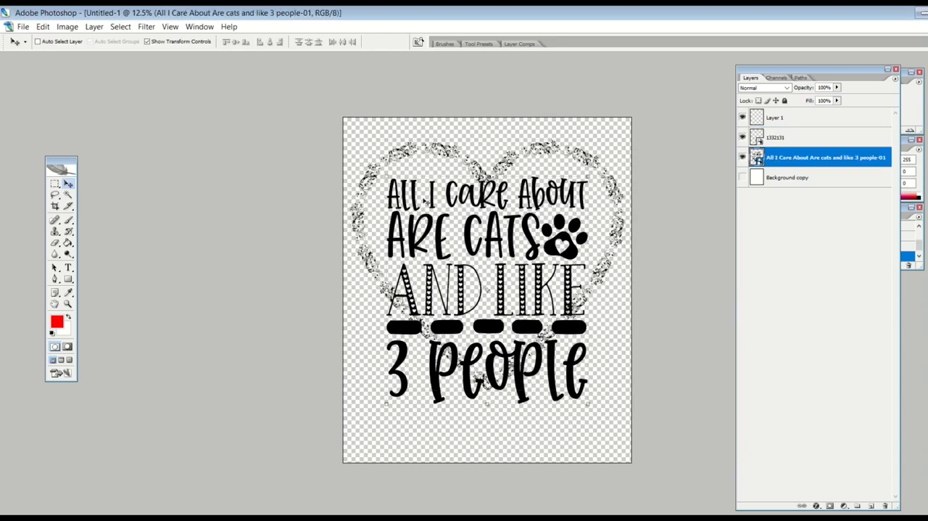
pyautogui.hotkey('ctrl', 't')
pyautogui.moveTo(378, 191); pyautogui.dragTo(454, 219)
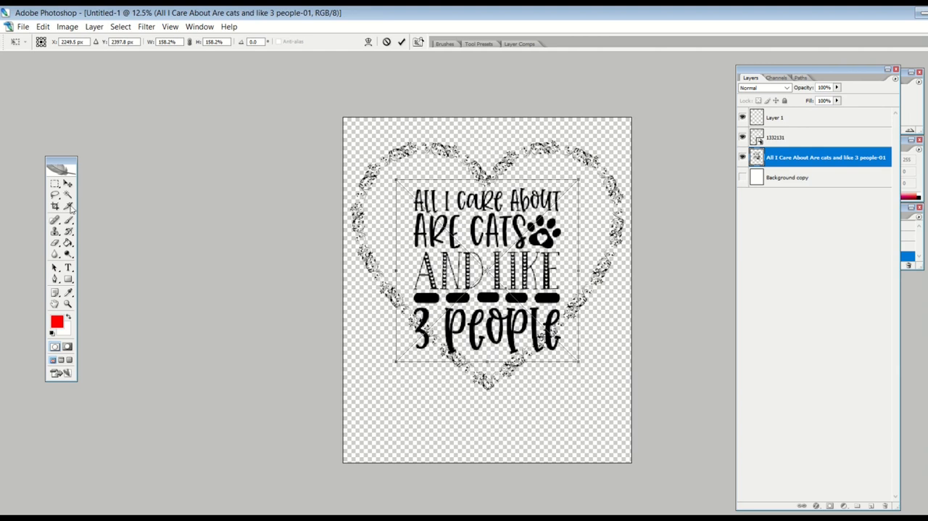
pyautogui.click(67, 184)
pyautogui.click(476, 210)
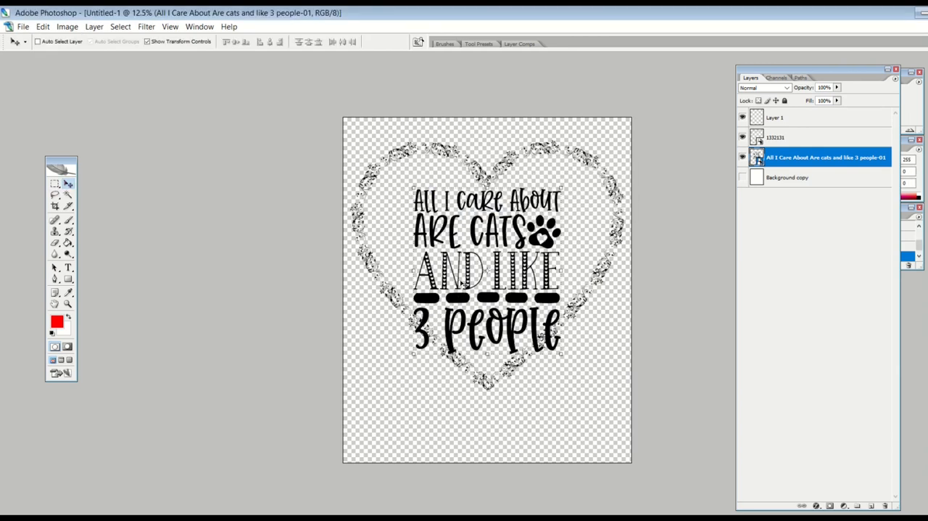
# - Move the floral heart and cat text layers down together to the vertical middle of the canvas
pyautogui.keyDown('shift'); pyautogui.click(787, 138); pyautogui.keyUp('shift')
pyautogui.moveTo(536, 248); pyautogui.dragTo(535, 272)
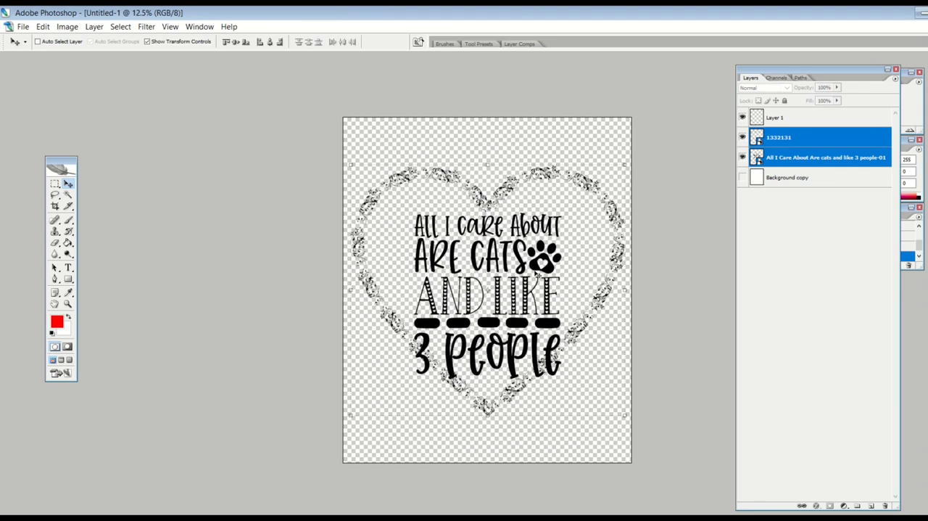
pyautogui.click(55, 183)
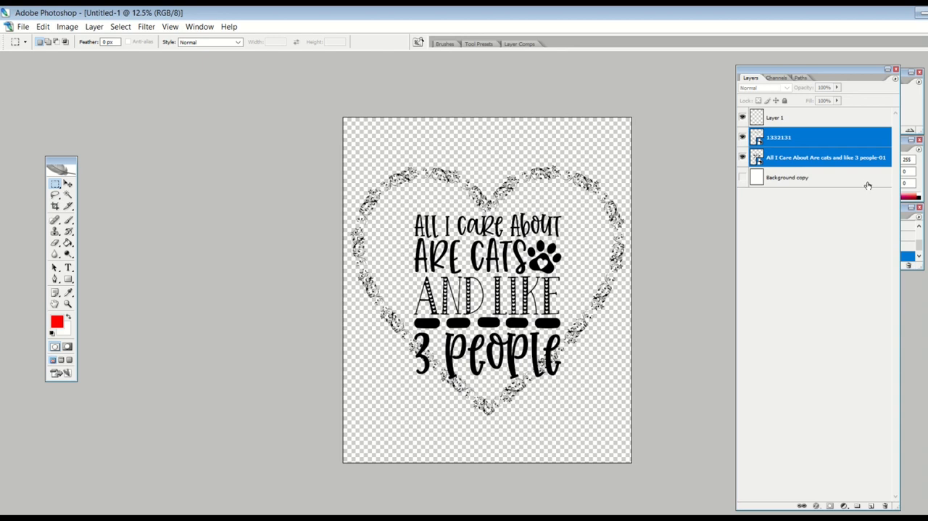
# - Rasterize the cat text layer and erase the five black dashes above "3 people" with the Magic Eraser
pyautogui.click(798, 158)
pyautogui.moveTo(54, 244)
pyautogui.mouseDown()
pyautogui.moveTo(95, 246)
pyautogui.moveTo(102, 262)
pyautogui.mouseUp()
pyautogui.click(450, 305)
pyautogui.click(500, 212)
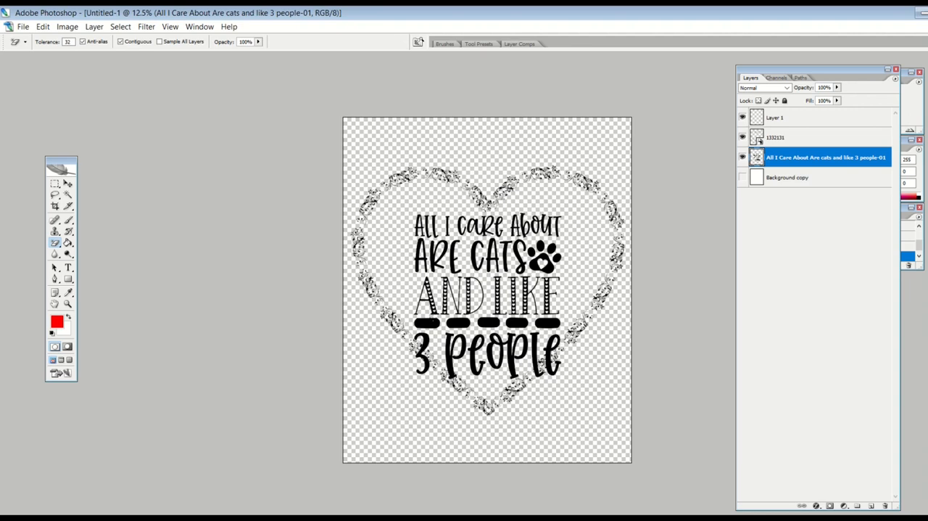
pyautogui.click(427, 322)
pyautogui.click(458, 323)
pyautogui.click(488, 323)
pyautogui.click(517, 322)
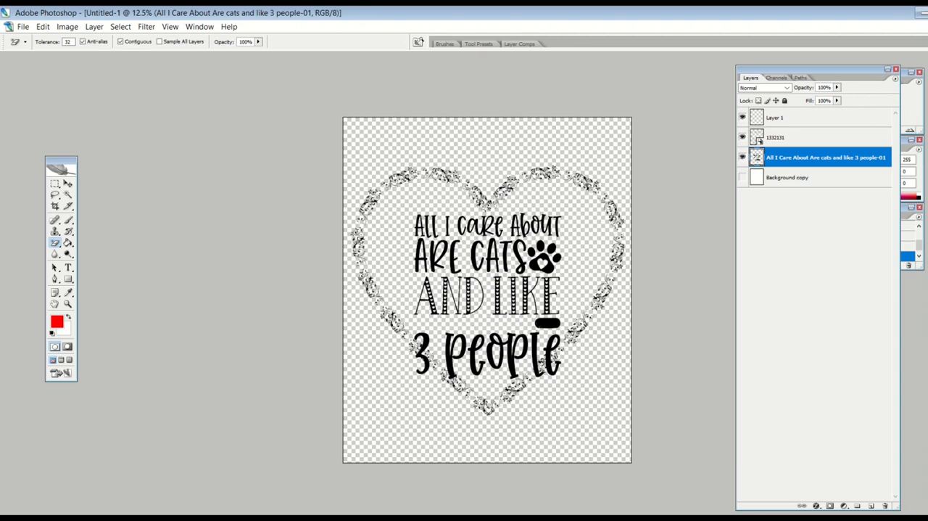
pyautogui.click(547, 324)
# - Set the foreground colour to black and draw a thin rectangle as wide as the text between "AND LIKE" and "3 people"
pyautogui.moveTo(69, 281); pyautogui.dragTo(93, 281)
pyautogui.click(61, 322)
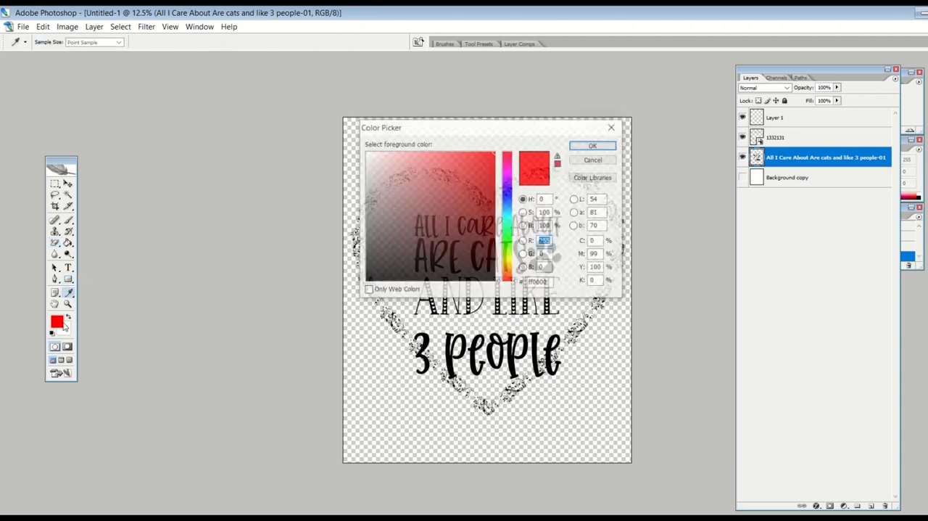
pyautogui.write('0')
pyautogui.click(592, 145)
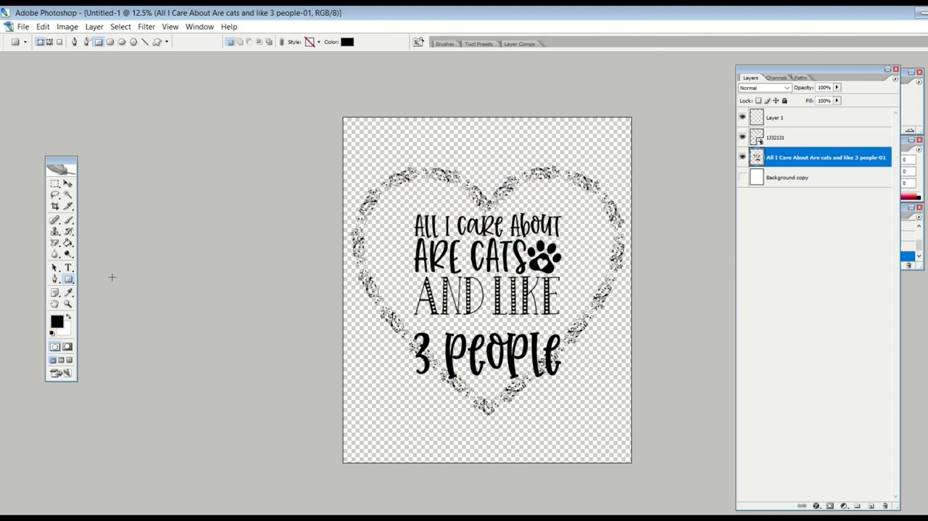
pyautogui.moveTo(408, 319); pyautogui.dragTo(558, 323)
pyautogui.click(69, 185)
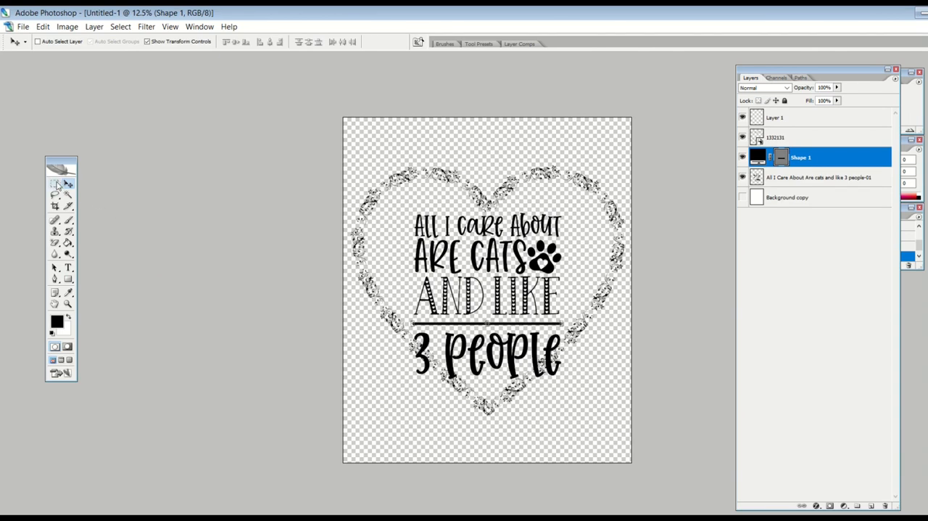
# - Hide the floral heart layer 1332131
pyautogui.click(55, 184)
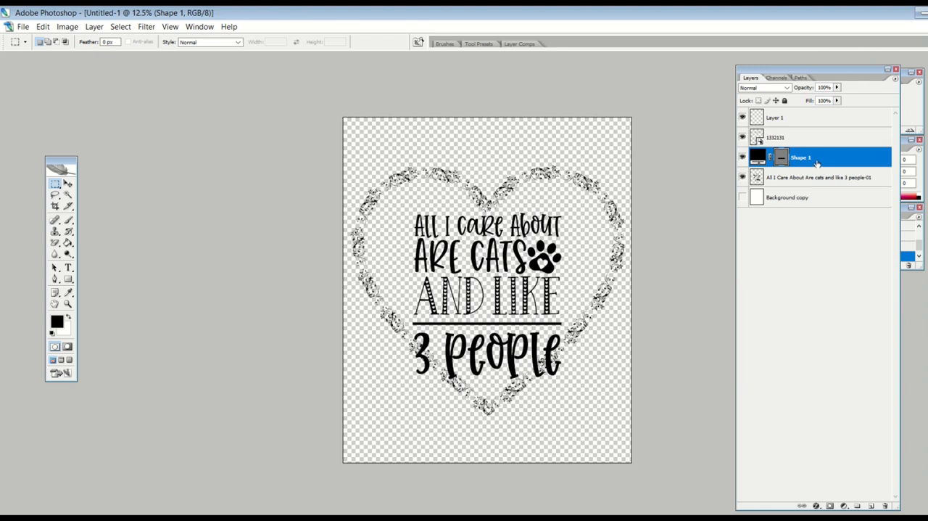
pyautogui.click(784, 136)
pyautogui.click(742, 138)
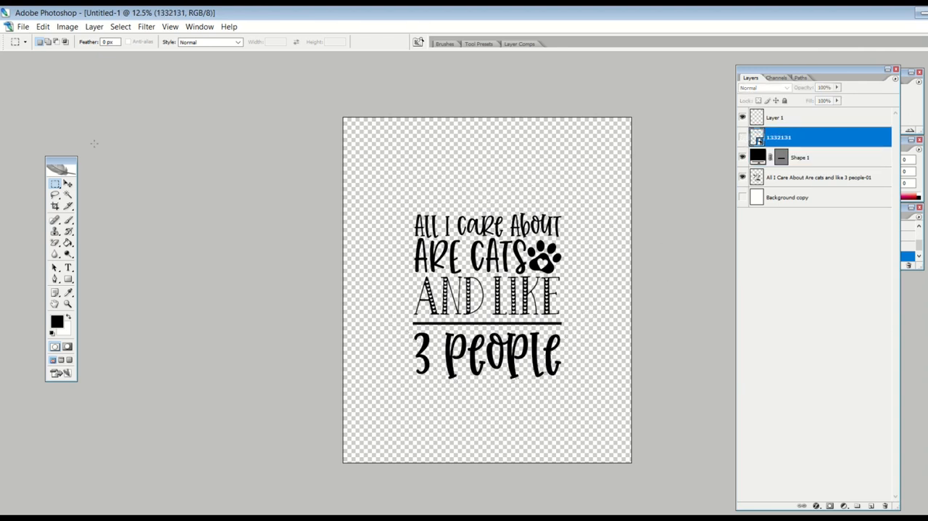
# - Place the heart-hands image 1860202 at its default size and align it with the canvas's lower edge using the background copy layer
pyautogui.click(22, 27)
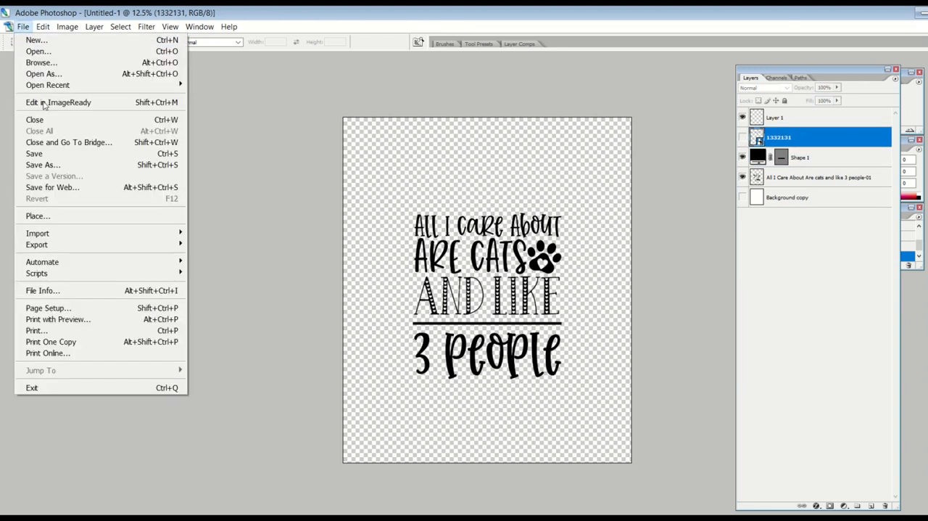
pyautogui.click(58, 215)
pyautogui.doubleClick(417, 137)
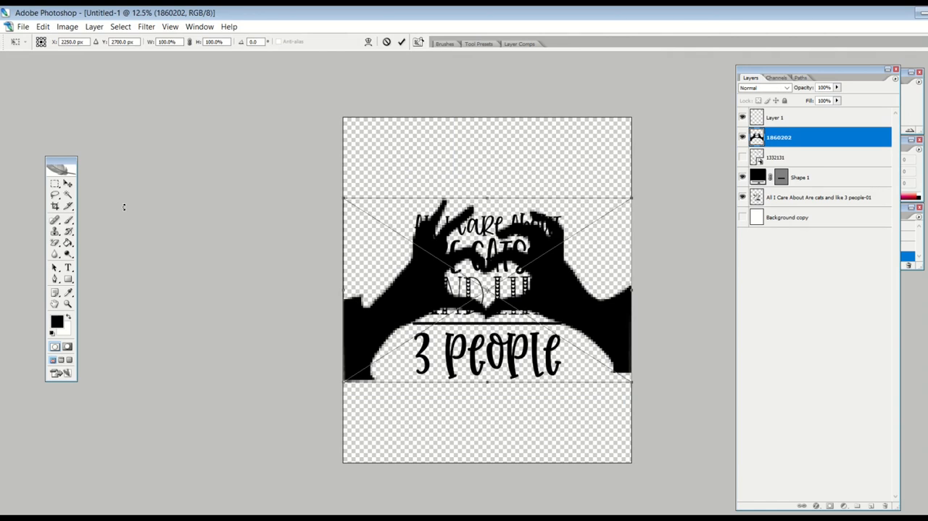
pyautogui.click(68, 182)
pyautogui.click(475, 205)
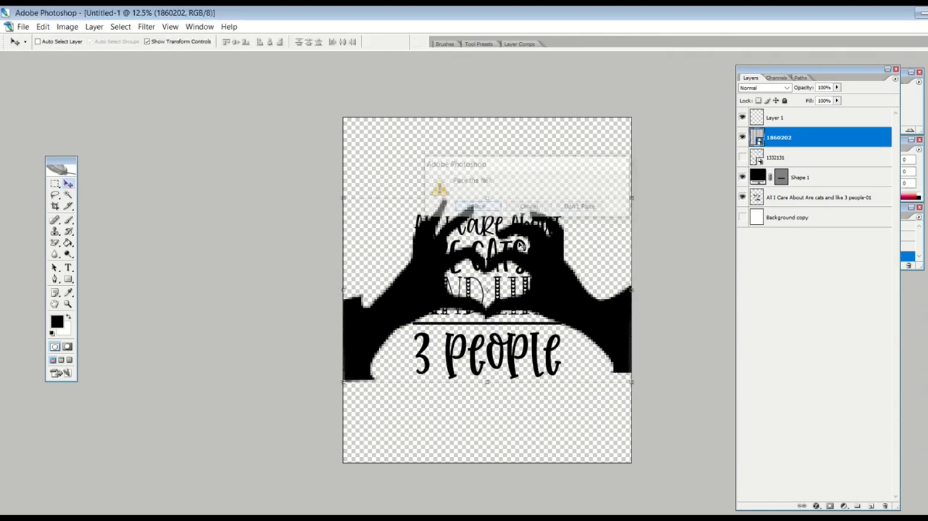
pyautogui.keyDown('ctrl'); pyautogui.click(780, 214); pyautogui.keyUp('ctrl')
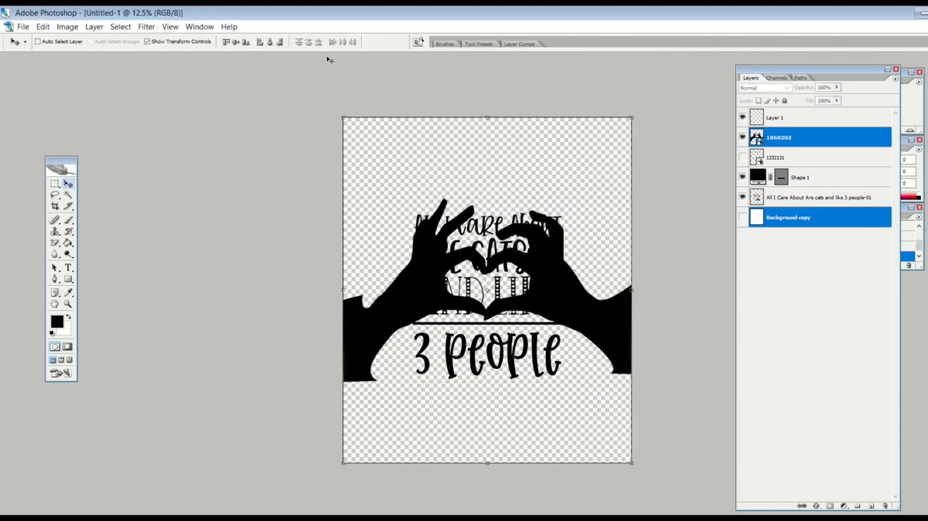
pyautogui.click(247, 42)
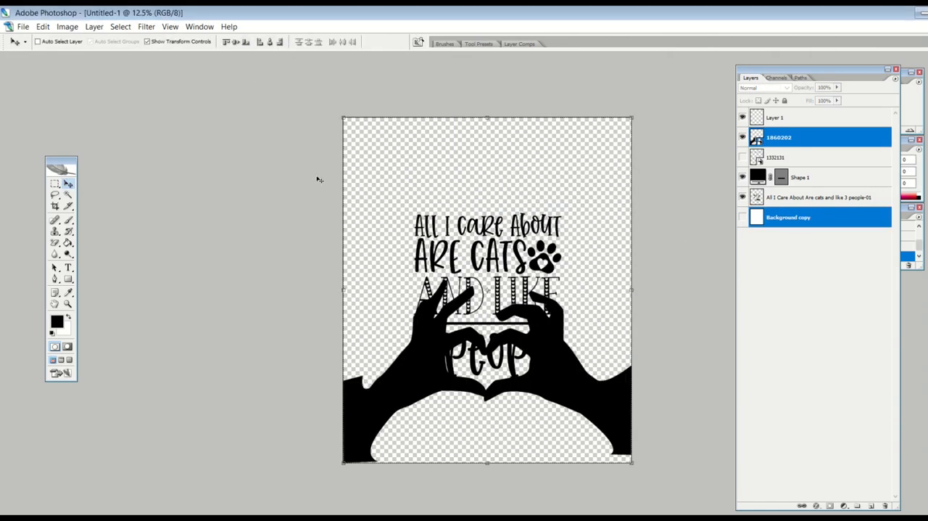
# - Move the cat text up to the upper part of the canvas, scale it to 122.2% width and 125.2% height, and commit
pyautogui.click(804, 198)
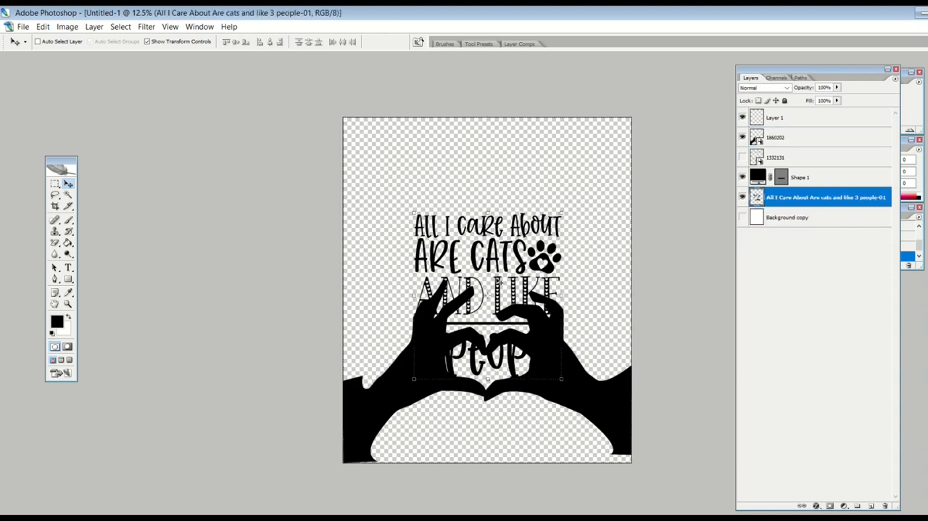
pyautogui.moveTo(496, 273); pyautogui.dragTo(462, 202)
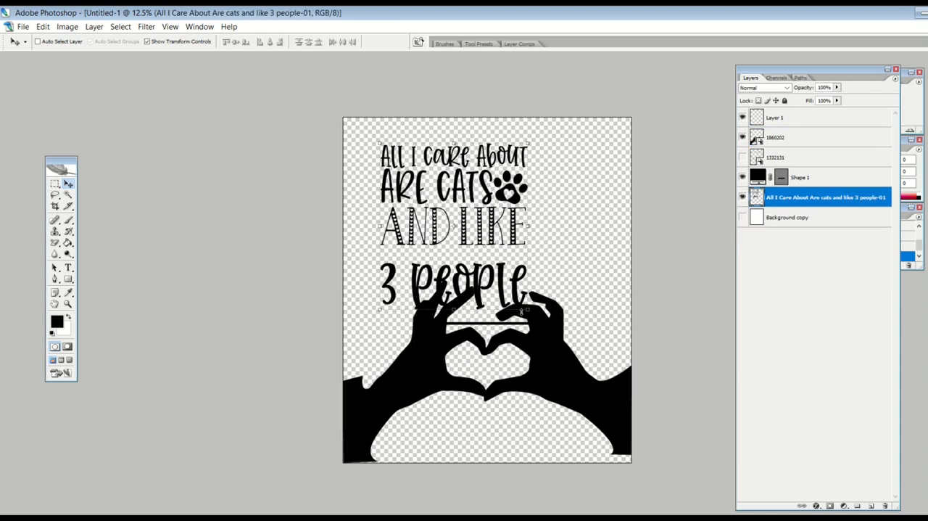
pyautogui.moveTo(522, 312); pyautogui.dragTo(579, 349)
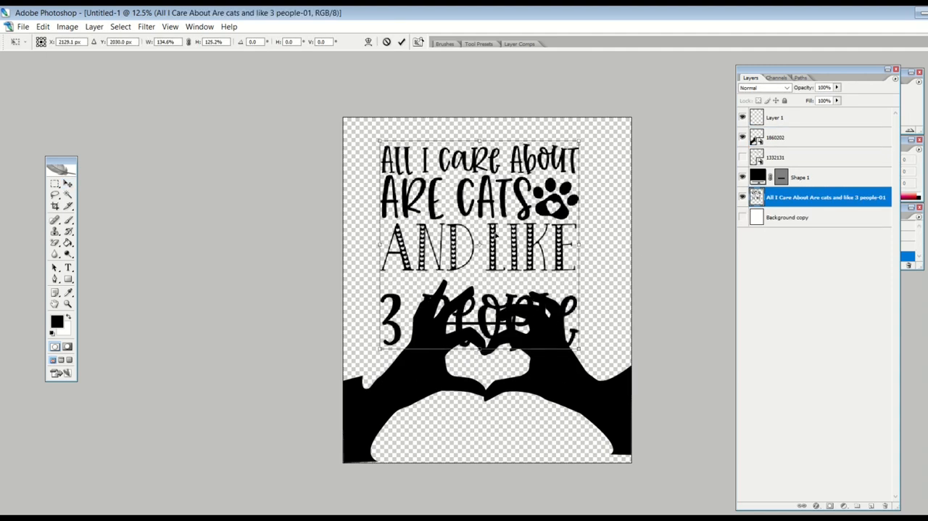
pyautogui.moveTo(496, 235)
pyautogui.mouseDown()
pyautogui.moveTo(500, 209)
pyautogui.moveTo(503, 222)
pyautogui.mouseUp()
pyautogui.moveTo(586, 230); pyautogui.dragTo(569, 231)
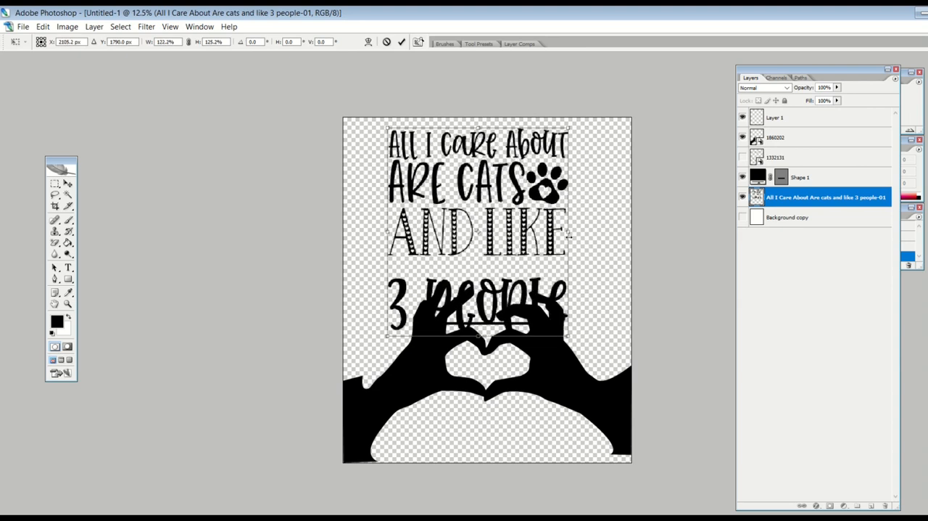
pyautogui.moveTo(510, 234); pyautogui.dragTo(519, 227)
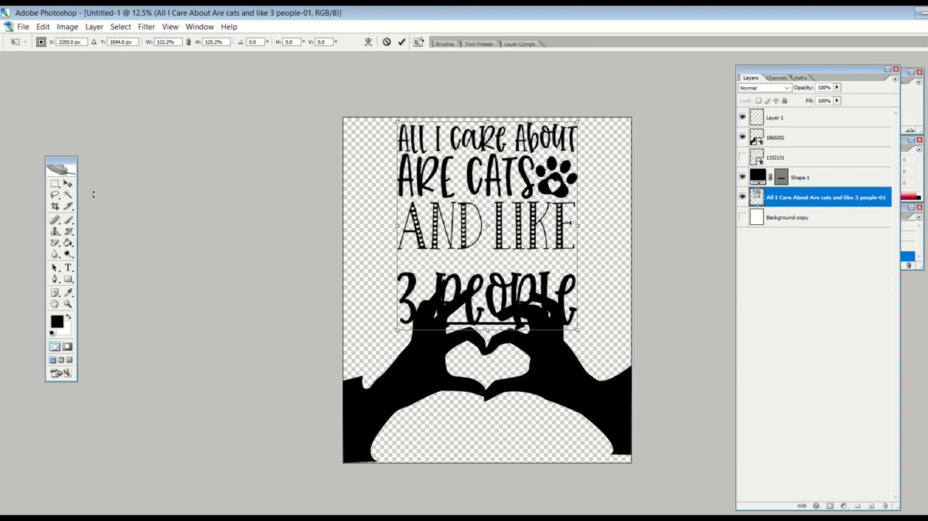
pyautogui.click(68, 183)
pyautogui.click(472, 211)
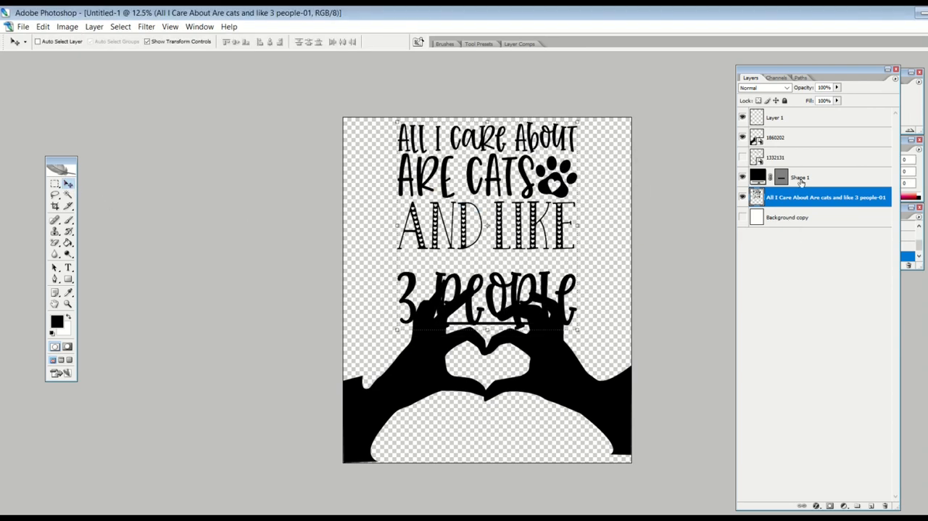
# - Hide the black line shape, and shrink the heart-hands image proportionally to 350.3%, positioned just below "3 people"
pyautogui.click(812, 178)
pyautogui.click(743, 179)
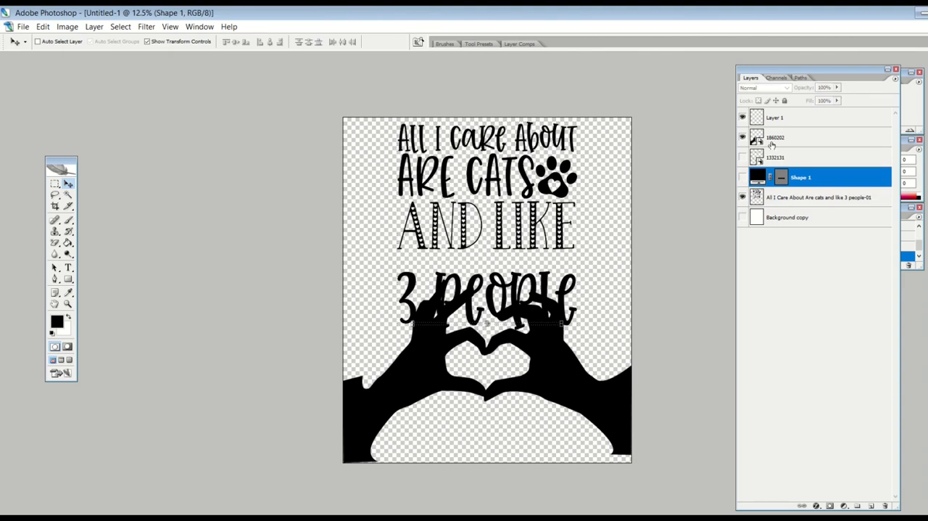
pyautogui.click(778, 136)
pyautogui.moveTo(352, 281); pyautogui.dragTo(401, 316)
pyautogui.moveTo(460, 369); pyautogui.dragTo(431, 373)
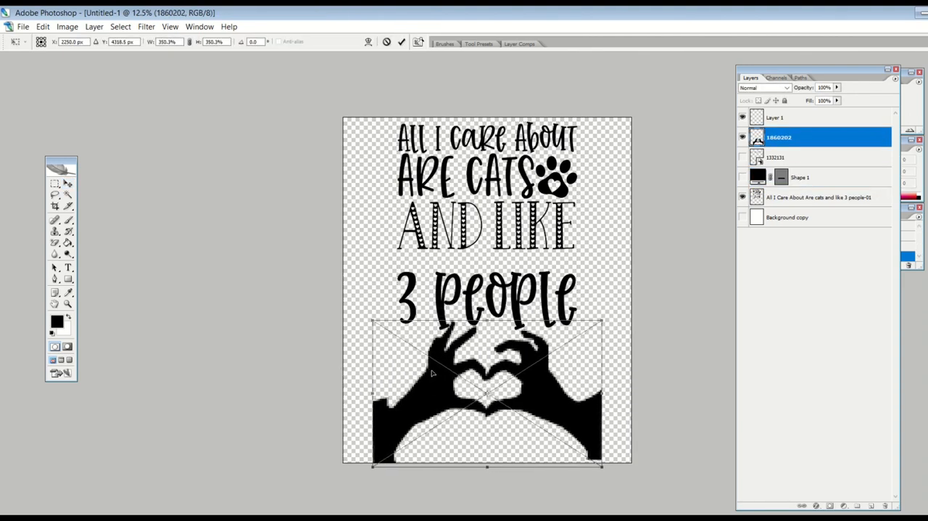
pyautogui.click(66, 185)
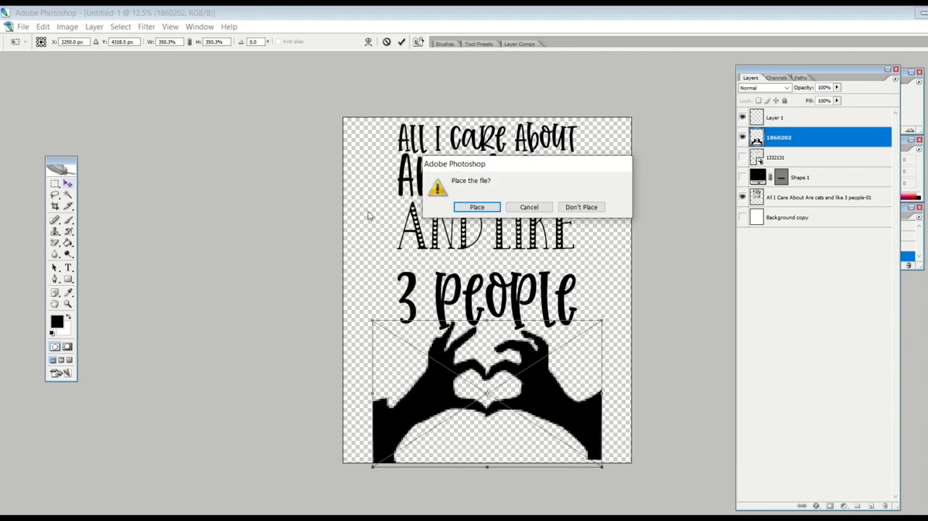
pyautogui.click(475, 207)
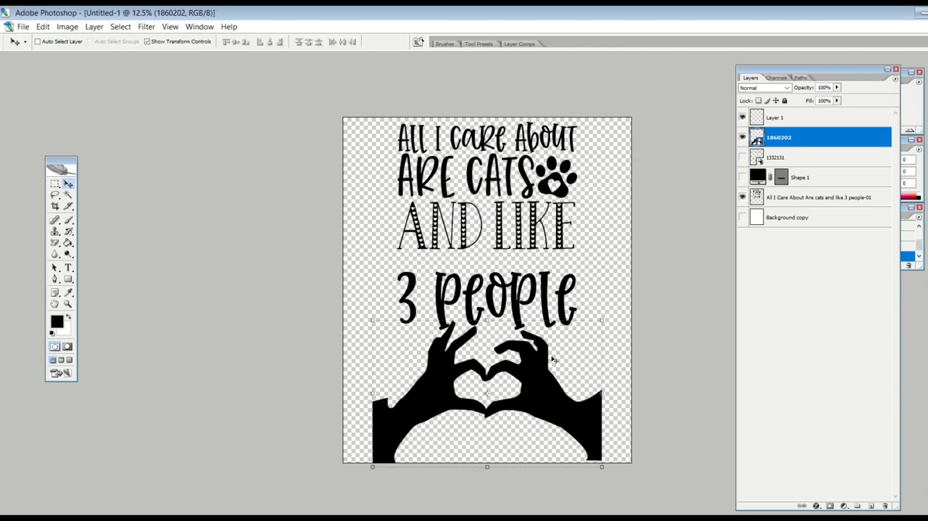
pyautogui.moveTo(550, 373); pyautogui.dragTo(550, 377)
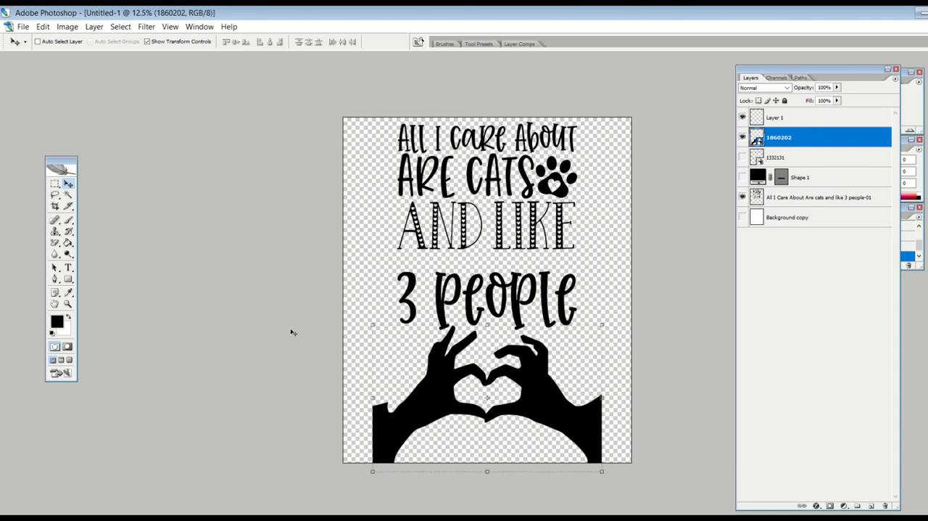
# - Hide the heart-hands layer and place the brush-stroke heart image 2055208 at its default size
pyautogui.click(742, 137)
pyautogui.click(23, 26)
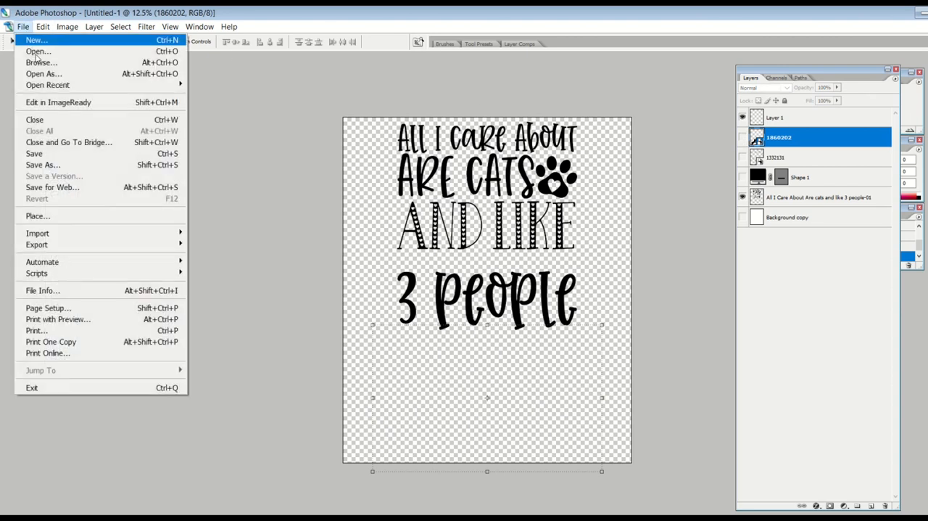
pyautogui.click(62, 214)
pyautogui.doubleClick(499, 134)
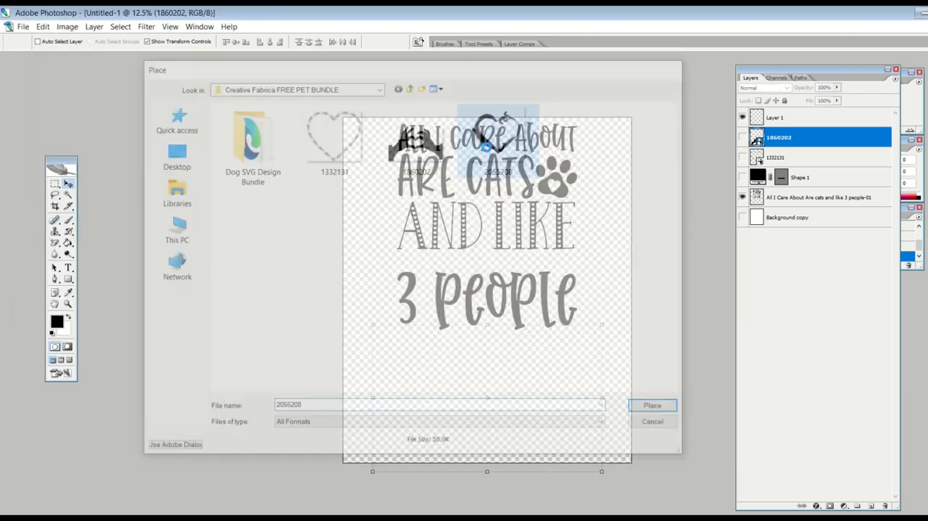
pyautogui.click(67, 184)
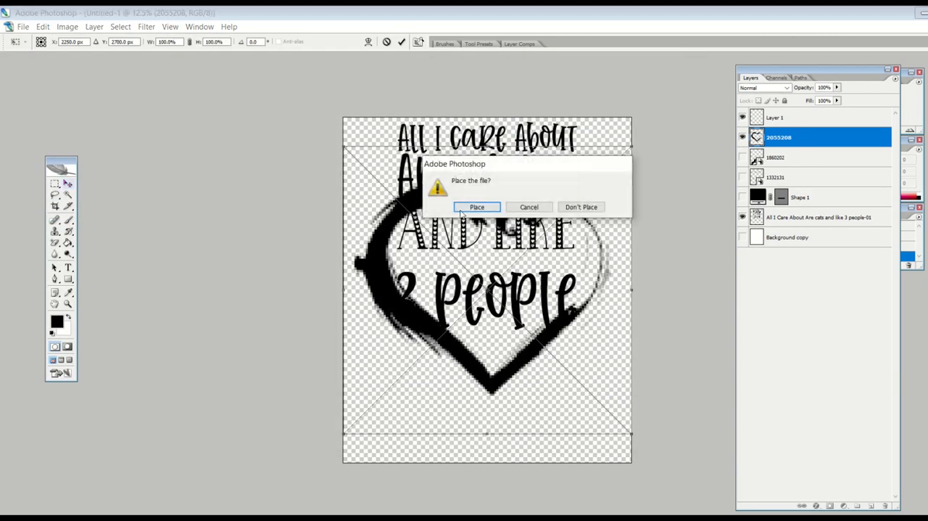
pyautogui.click(477, 206)
# - Show the floral heart again and move it down together with the brush-stroke heart
pyautogui.click(742, 177)
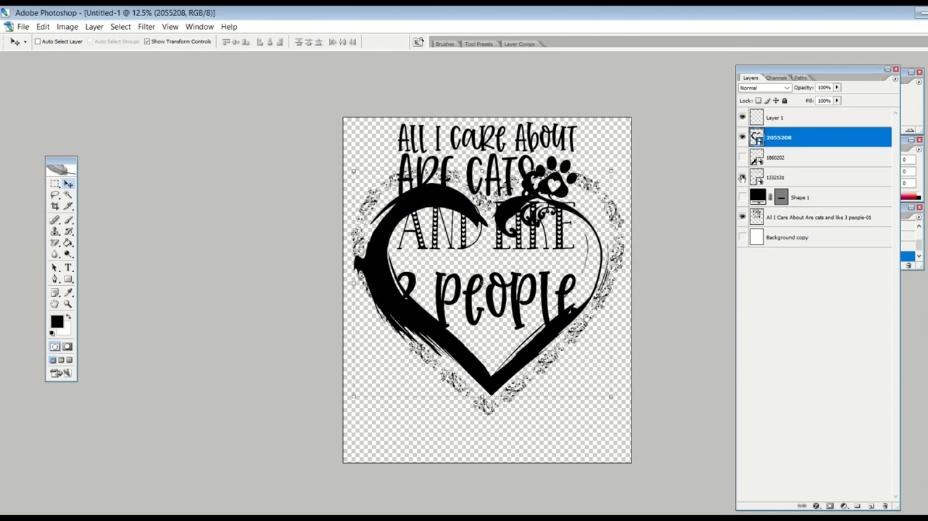
pyautogui.click(741, 177)
pyautogui.click(741, 176)
pyautogui.keyDown('ctrl'); pyautogui.click(776, 180); pyautogui.keyUp('ctrl')
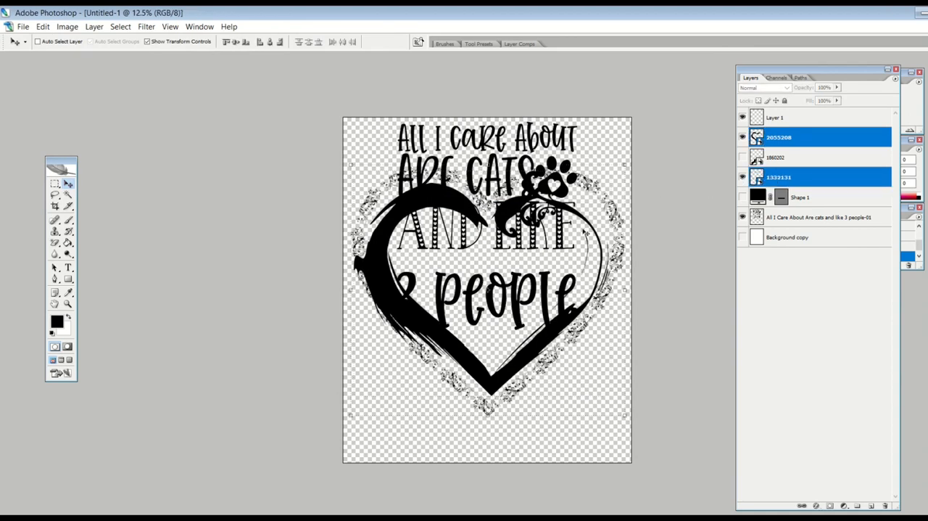
pyautogui.moveTo(520, 246); pyautogui.dragTo(519, 288)
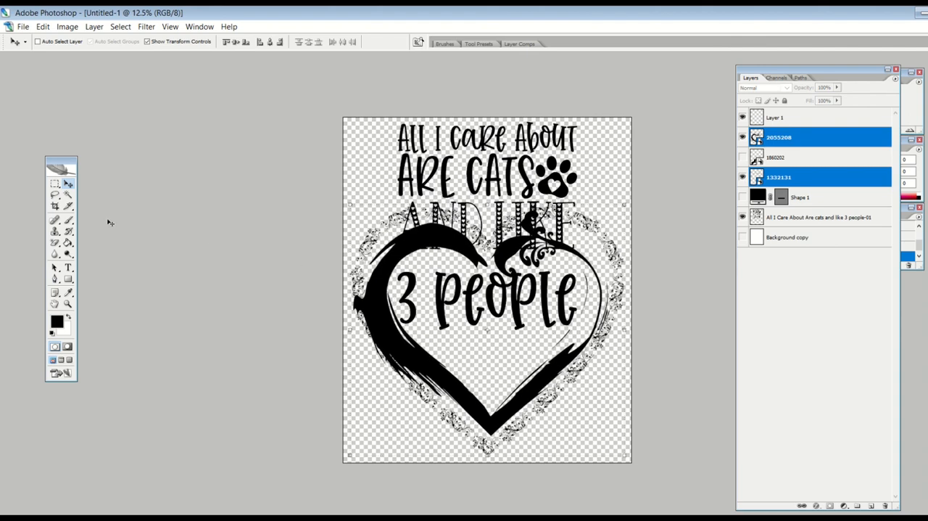
# - Hide the floral heart and enlarge the brush-stroke heart proportionally to 482.8%, filling the canvas width, and commit the transformation
pyautogui.click(55, 183)
pyautogui.click(69, 185)
pyautogui.click(774, 157)
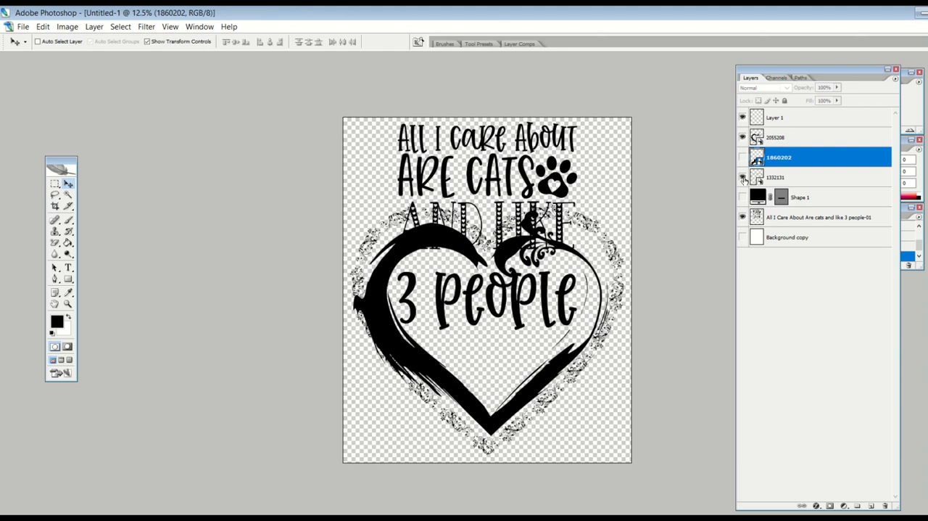
pyautogui.click(742, 178)
pyautogui.click(813, 138)
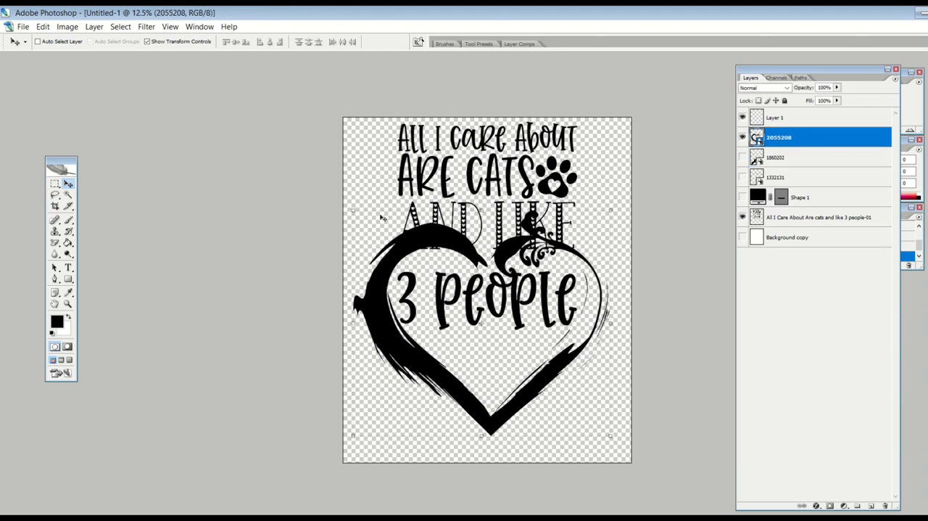
pyautogui.moveTo(354, 210); pyautogui.dragTo(311, 156)
pyautogui.moveTo(386, 220); pyautogui.dragTo(407, 221)
pyautogui.click(68, 184)
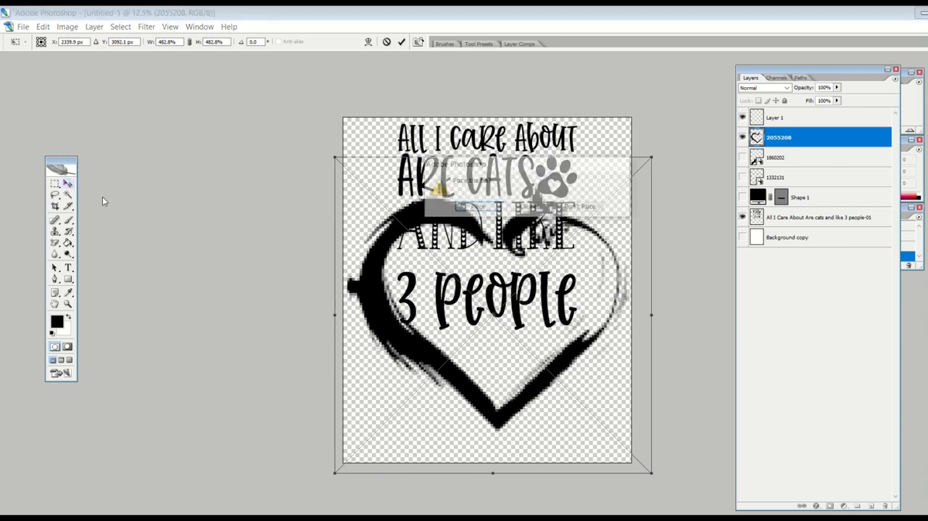
pyautogui.click(464, 209)
# - Move the cat text layer down so that its lower lines sit inside the brush-stroke heart
pyautogui.click(795, 119)
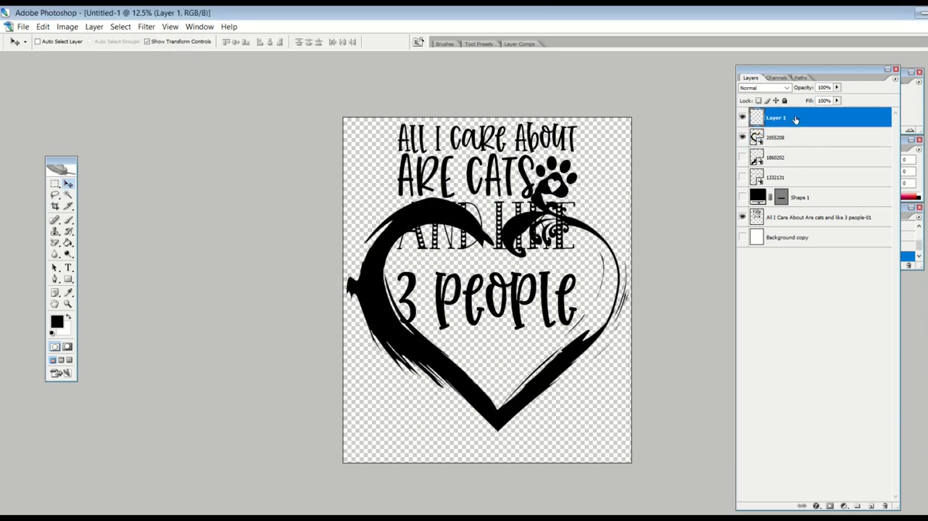
pyautogui.click(804, 219)
pyautogui.moveTo(454, 262); pyautogui.dragTo(460, 295)
# - Select the brush-stroke heart layer and set the foreground colour to pure red
pyautogui.click(778, 139)
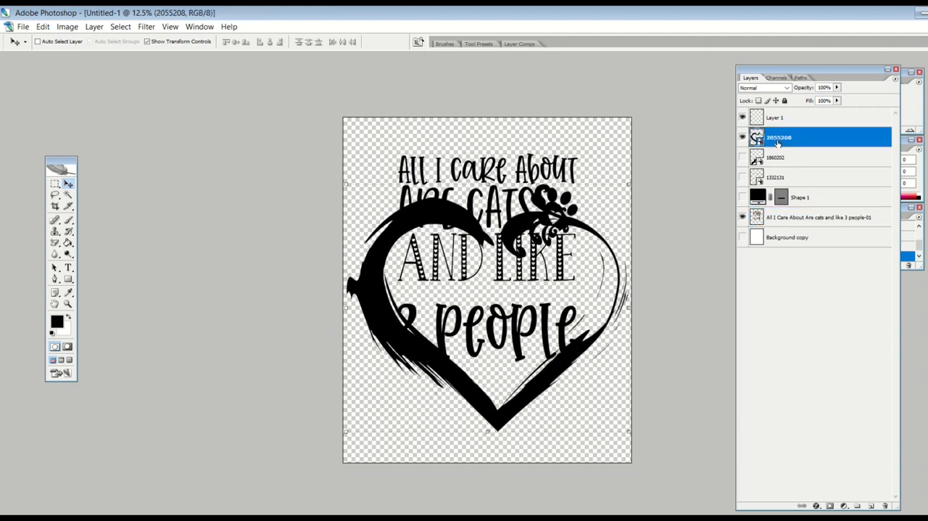
pyautogui.click(56, 321)
pyautogui.click(494, 152)
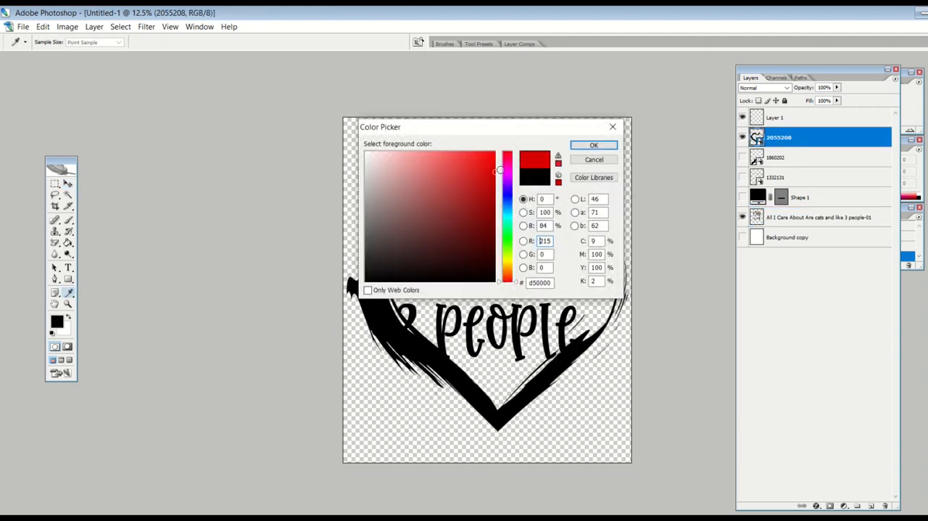
pyautogui.click(593, 146)
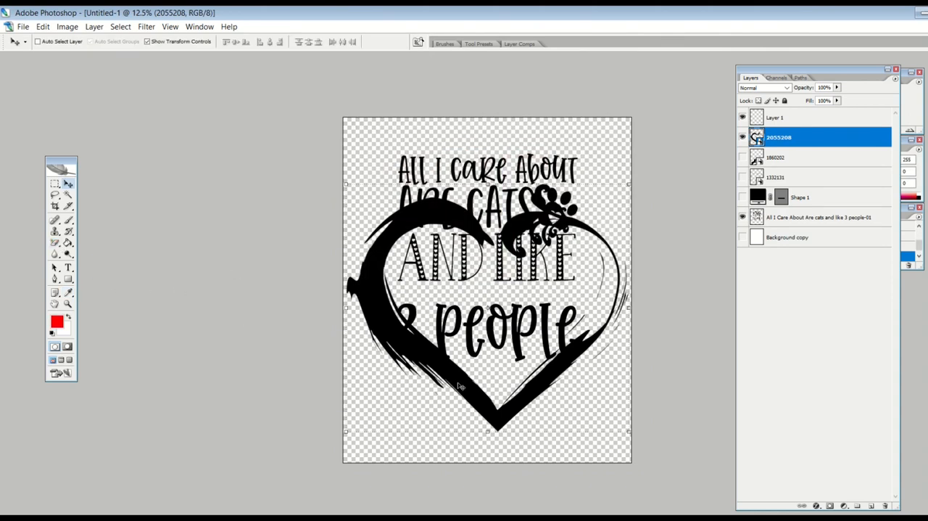
# - Draw a red rectangle covering the whole brush-stroke heart and clip it to the heart layer as a clipping mask
pyautogui.moveTo(68, 279); pyautogui.dragTo(103, 283)
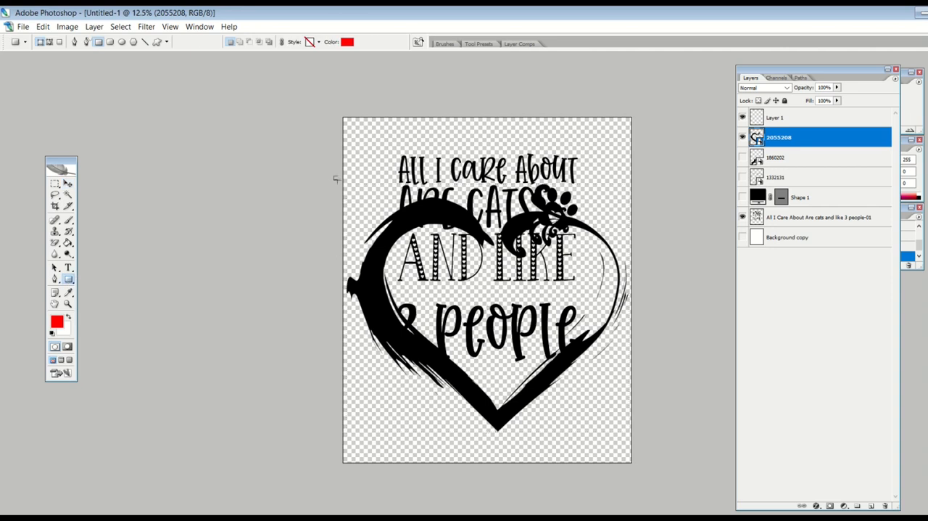
pyautogui.moveTo(333, 176); pyautogui.dragTo(723, 471)
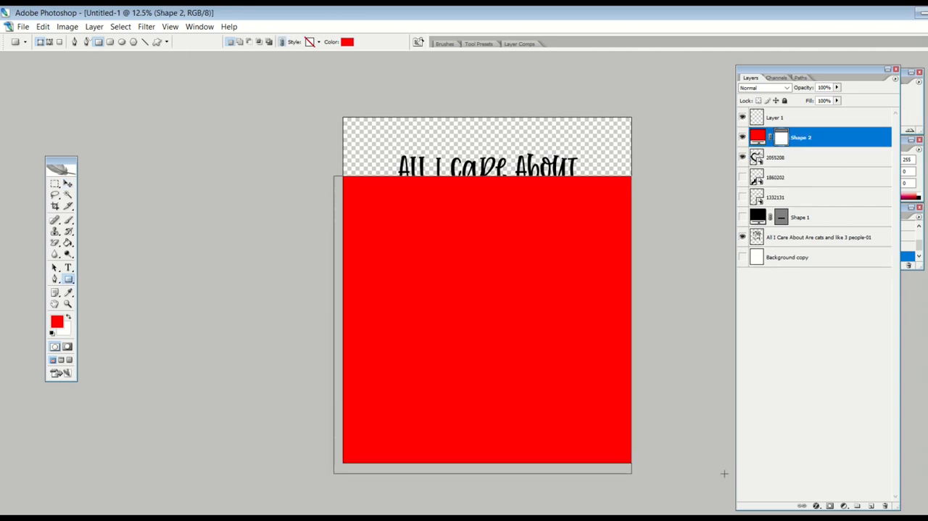
pyautogui.keyDown('shift'); pyautogui.click(790, 158); pyautogui.keyUp('shift')
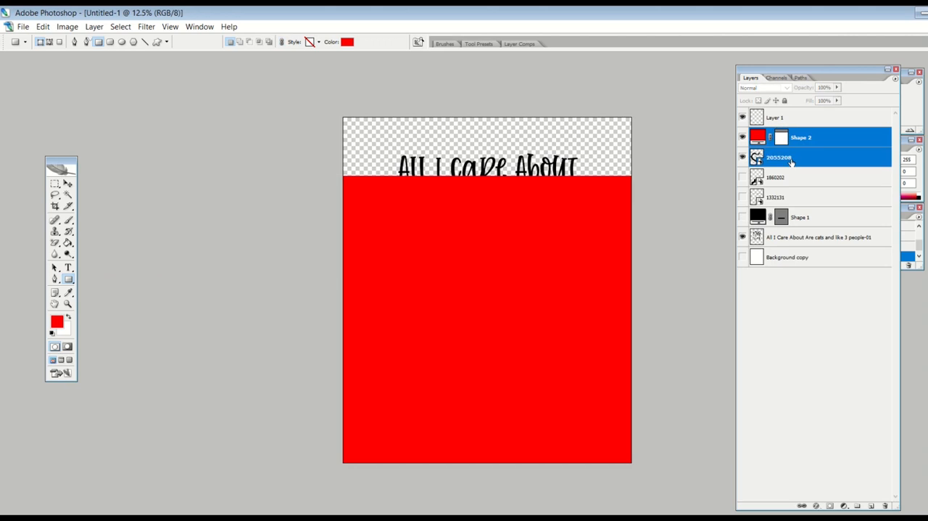
pyautogui.keyDown('alt'); pyautogui.click(801, 147); pyautogui.keyUp('alt')
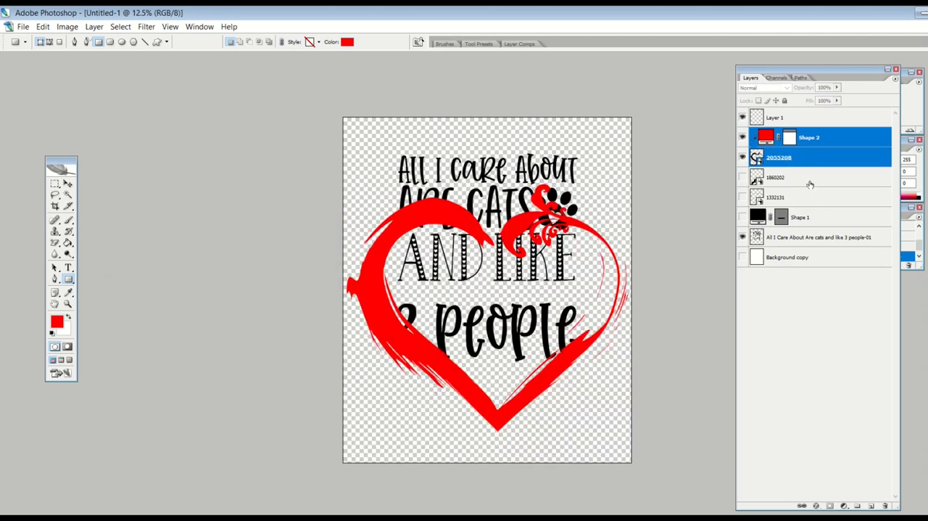
# - Place the cat text layer above the red rectangle layer and move the text down inside the brush-stroke heart
pyautogui.moveTo(807, 237); pyautogui.dragTo(803, 129)
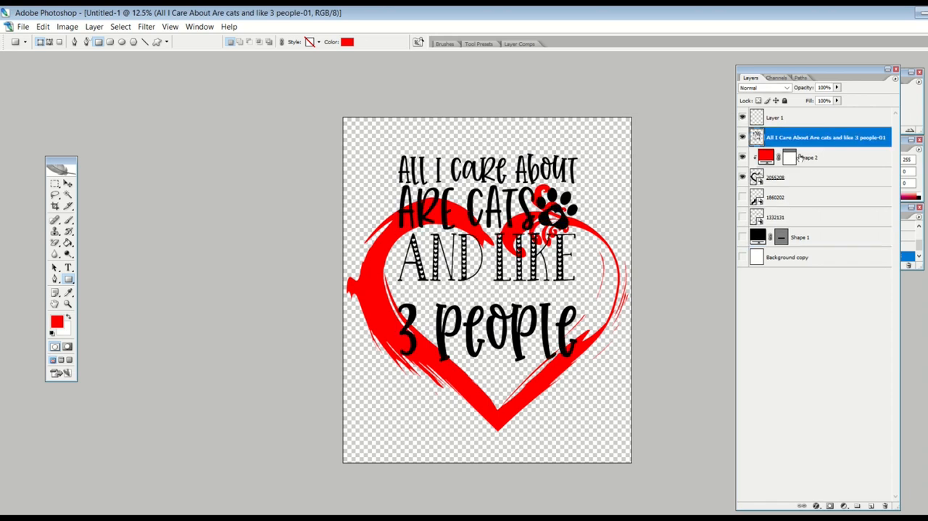
pyautogui.click(67, 184)
pyautogui.moveTo(116, 203); pyautogui.dragTo(118, 246)
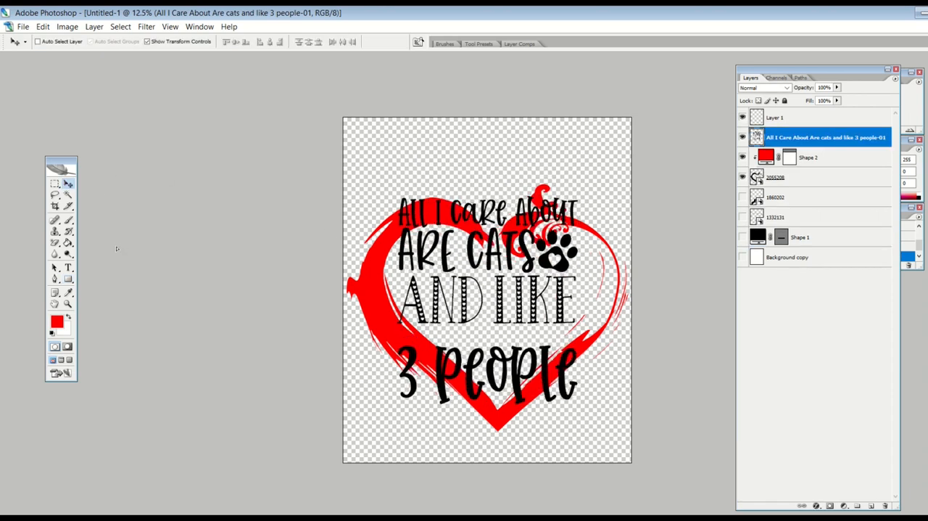
# - Reduce the opacity of the red rectangle clipped to the brush-stroke heart to 40%
pyautogui.click(826, 159)
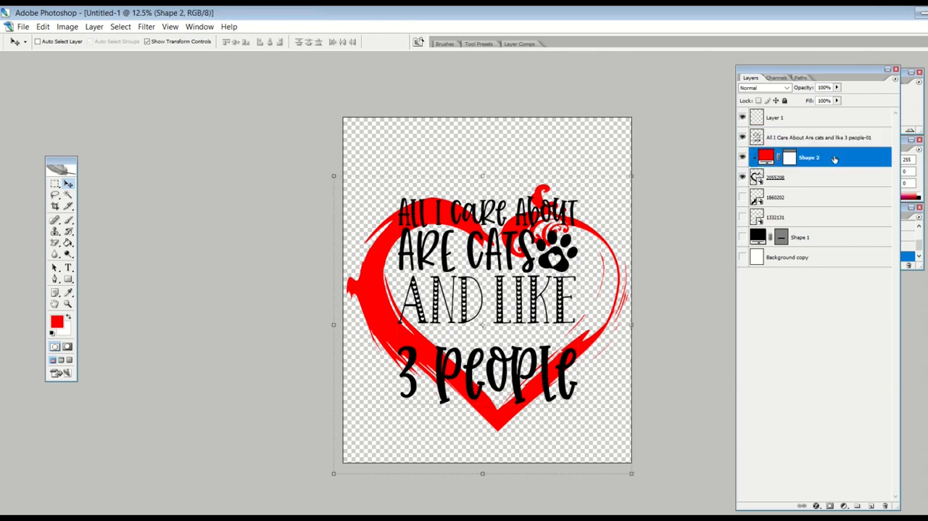
pyautogui.click(836, 87)
pyautogui.moveTo(835, 97); pyautogui.dragTo(817, 102)
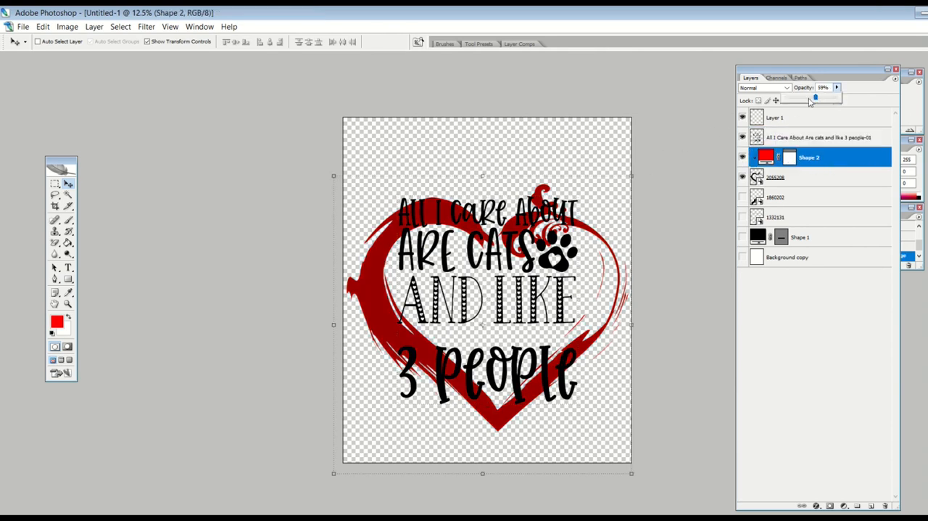
pyautogui.moveTo(817, 100)
pyautogui.mouseDown()
pyautogui.moveTo(840, 101)
pyautogui.moveTo(778, 109)
pyautogui.moveTo(807, 107)
pyautogui.mouseUp()
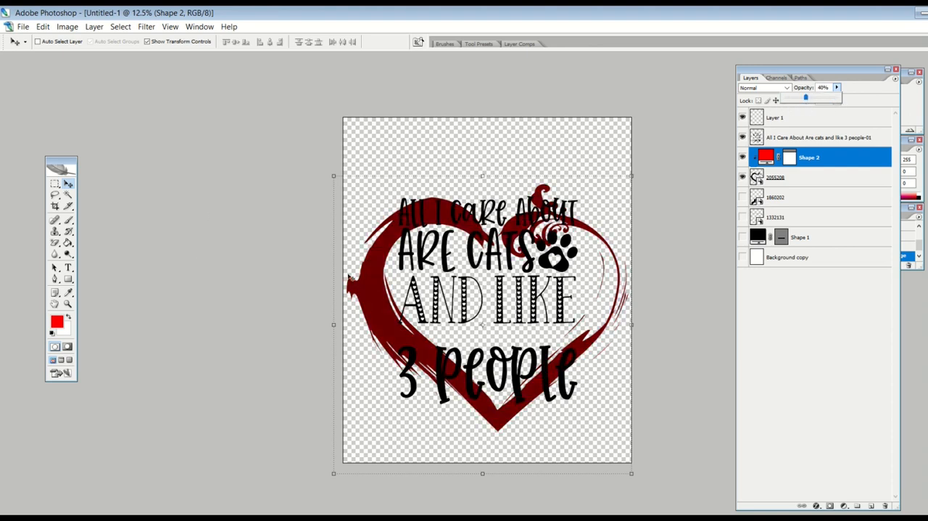
# - Invert the colours of the cat text layer to make the lettering white
pyautogui.click(801, 142)
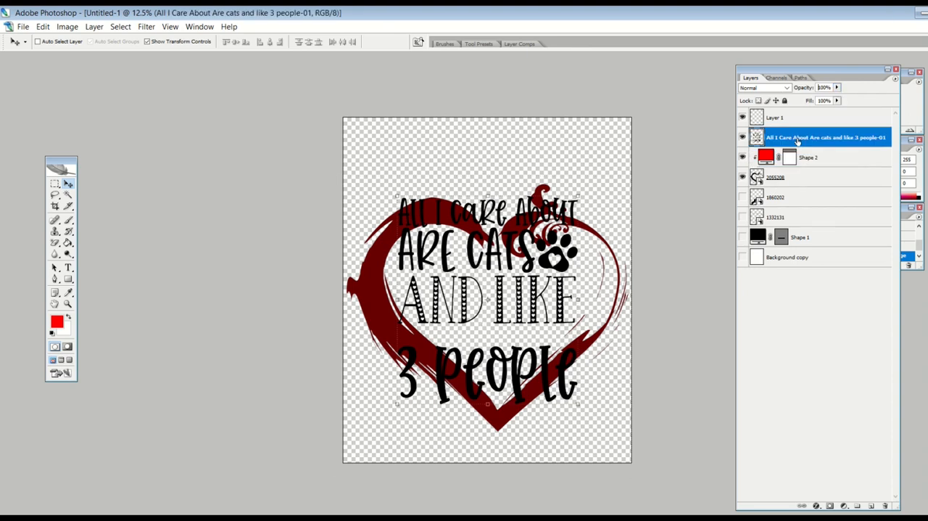
pyautogui.rightClick(799, 139)
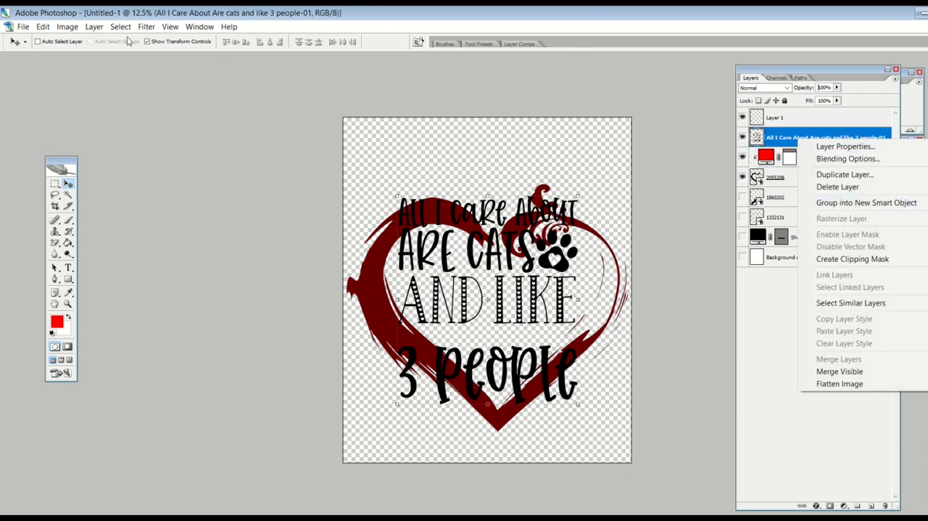
pyautogui.click(75, 26)
pyautogui.moveTo(145, 58)
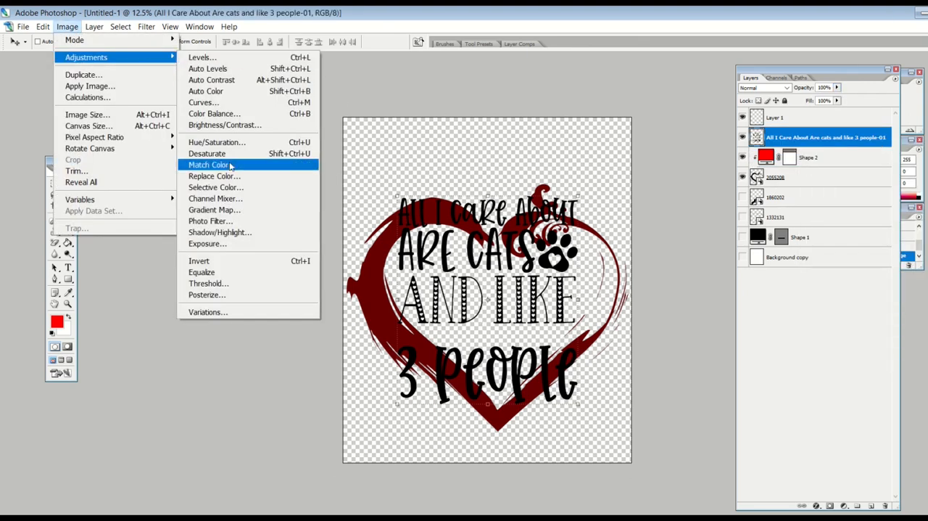
pyautogui.click(229, 261)
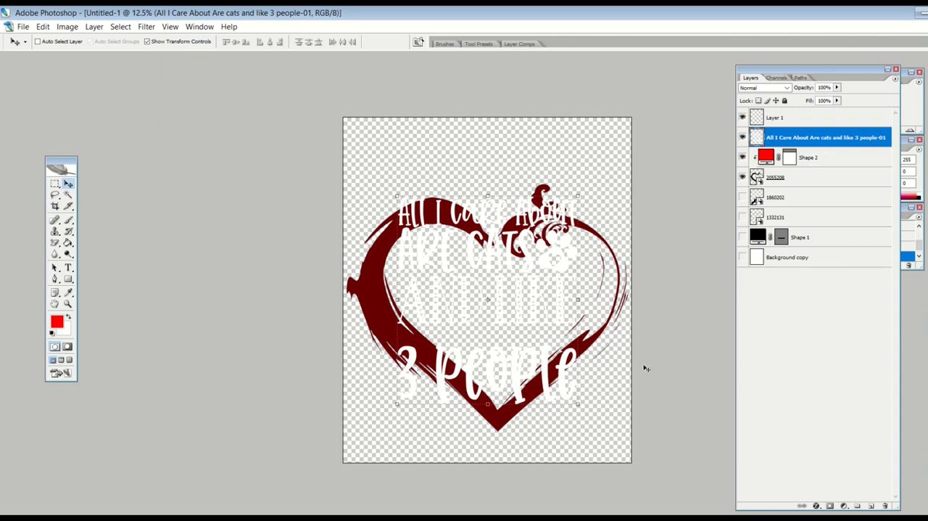
# - Add a new layer above Background copy, fill it with dark grey #474747, and toggle its visibility to compare the design with and without it
pyautogui.click(815, 258)
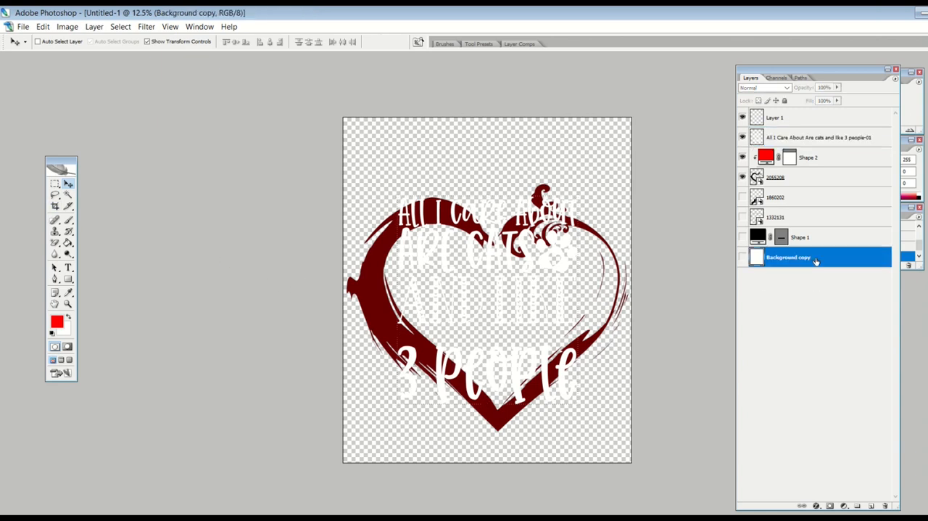
pyautogui.click(871, 506)
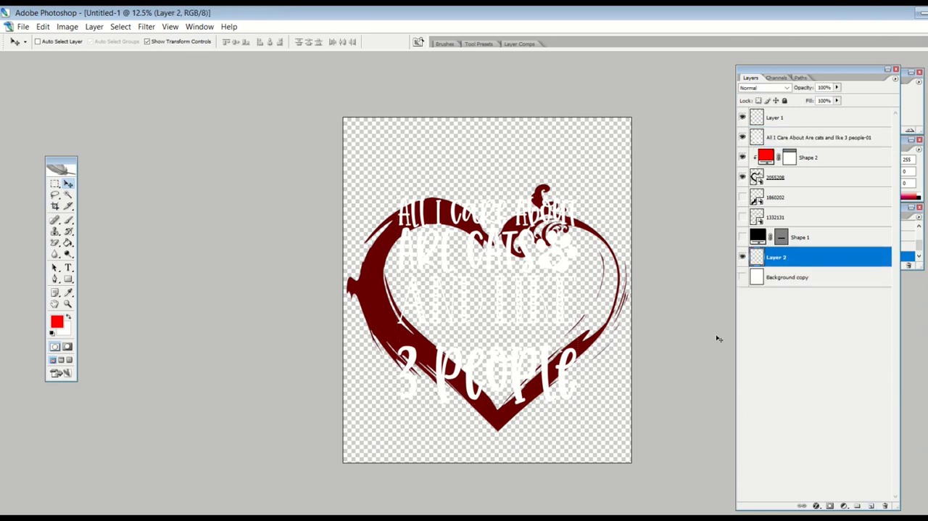
pyautogui.click(56, 323)
pyautogui.moveTo(407, 203); pyautogui.dragTo(341, 229)
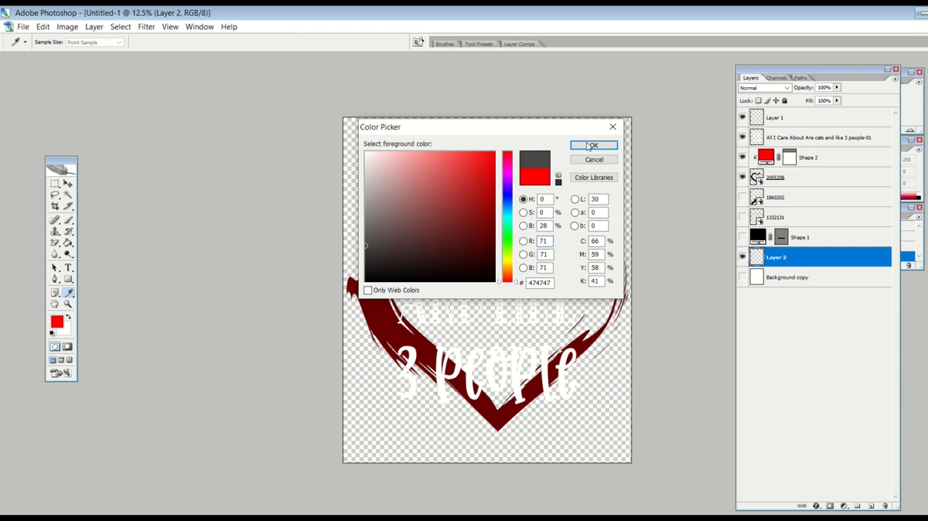
pyautogui.click(591, 145)
pyautogui.click(69, 243)
pyautogui.click(406, 268)
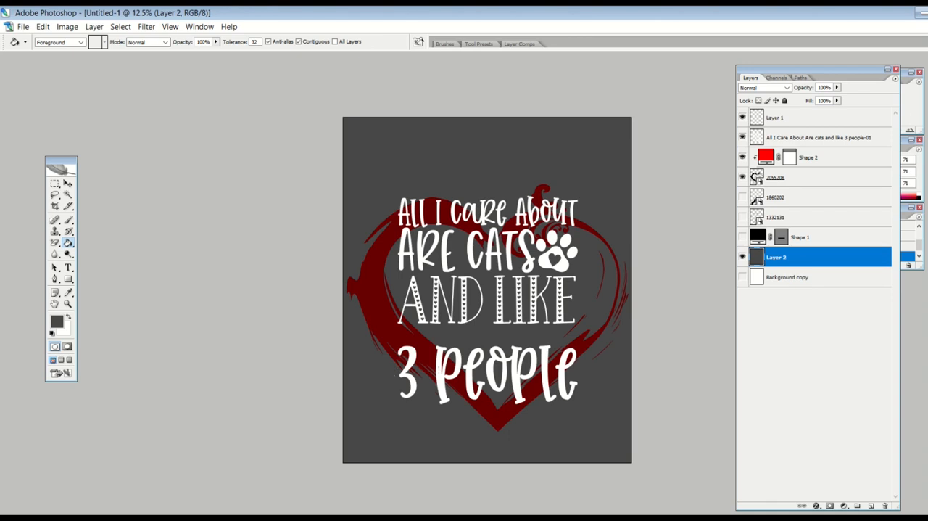
pyautogui.click(743, 258)
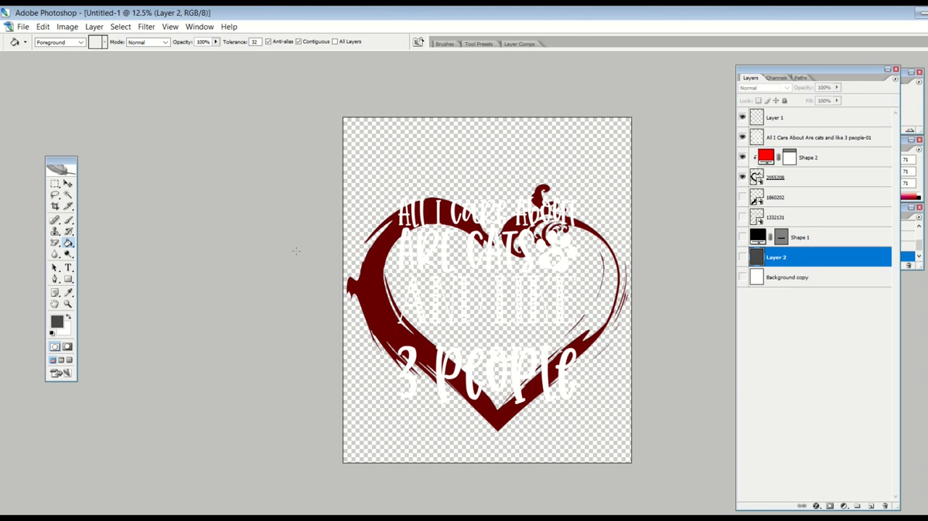
pyautogui.click(743, 257)
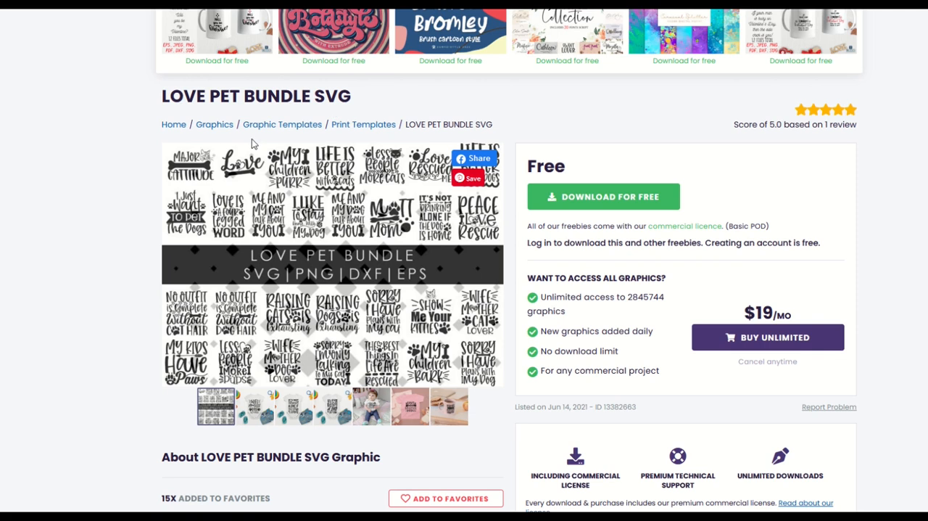
# - Switch to Creative Fabrica in the browser and look through the preview images of the LOVE PET BUNDLE SVG
pyautogui.scroll(-1, 305, 188)
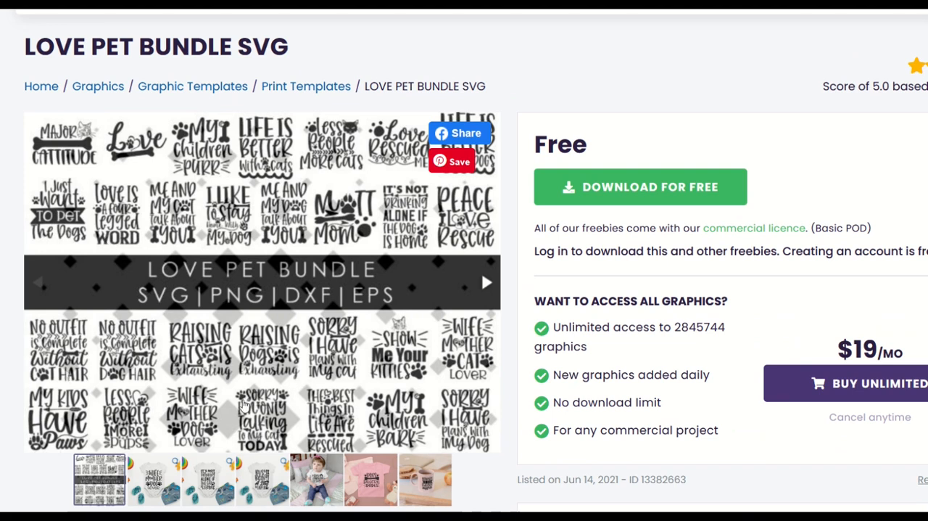
pyautogui.click(485, 285)
pyautogui.click(486, 285)
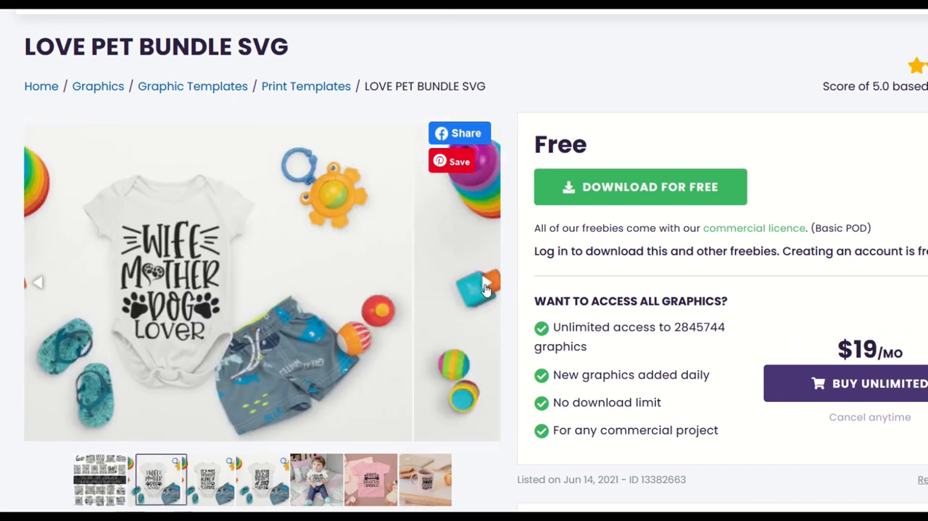
pyautogui.click(32, 286)
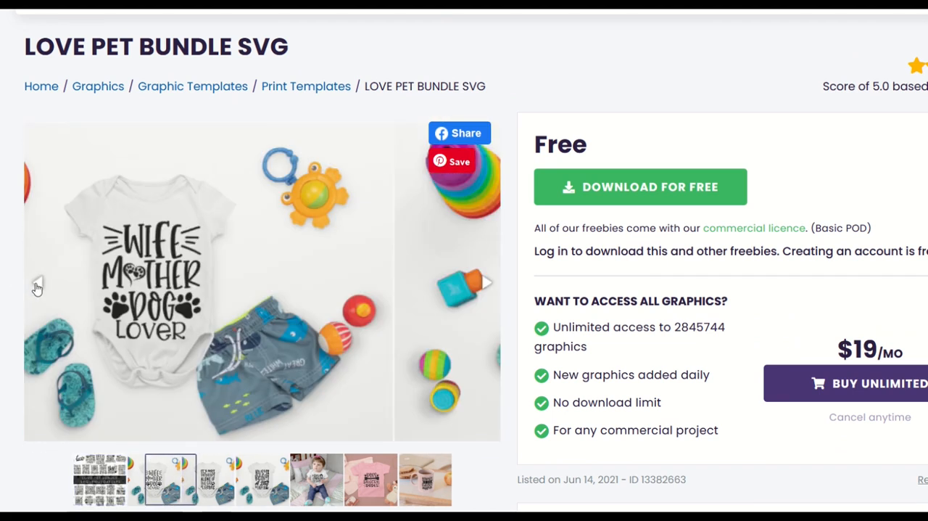
pyautogui.click(32, 287)
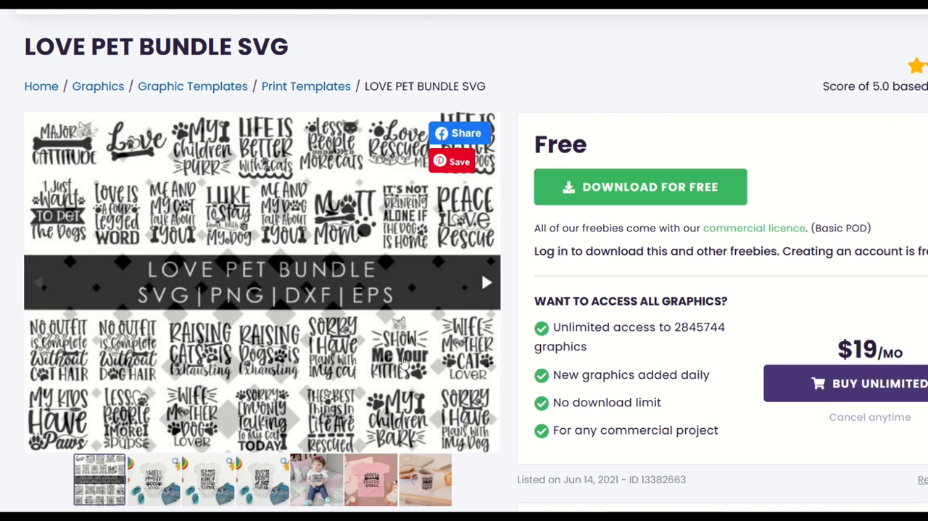
pyautogui.scroll(3, 384, 363)
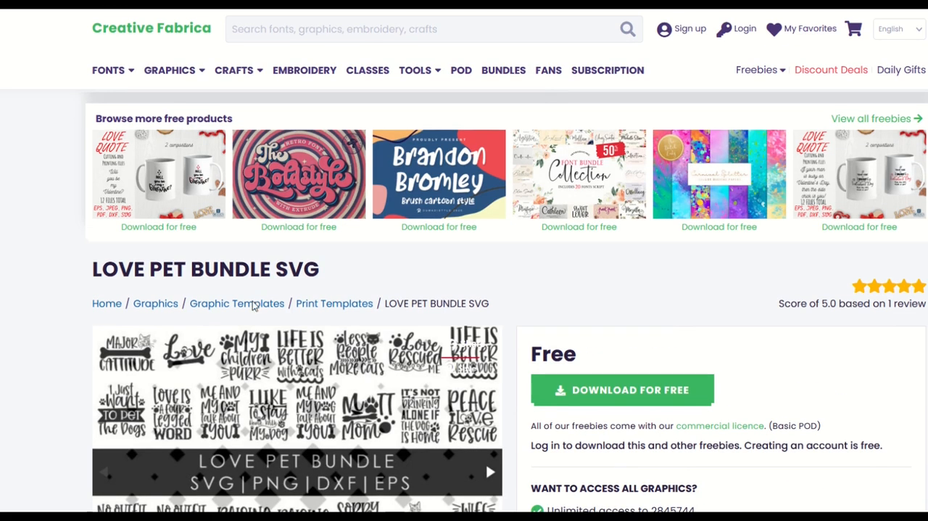
# - Open the Creative Fabrica home page and browse its popular designer bundles
pyautogui.moveTo(118, 76)
pyautogui.click(119, 29)
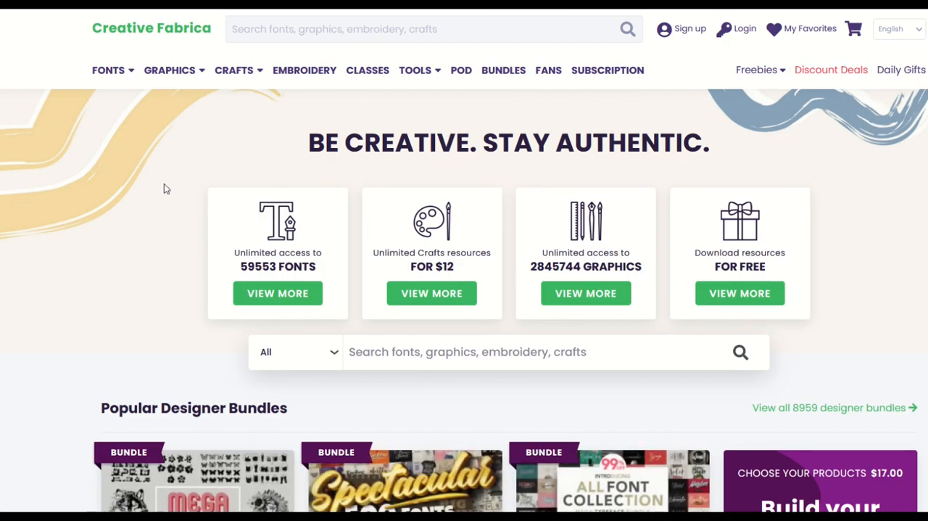
pyautogui.scroll(-2, 163, 188)
pyautogui.scroll(-2, 164, 188)
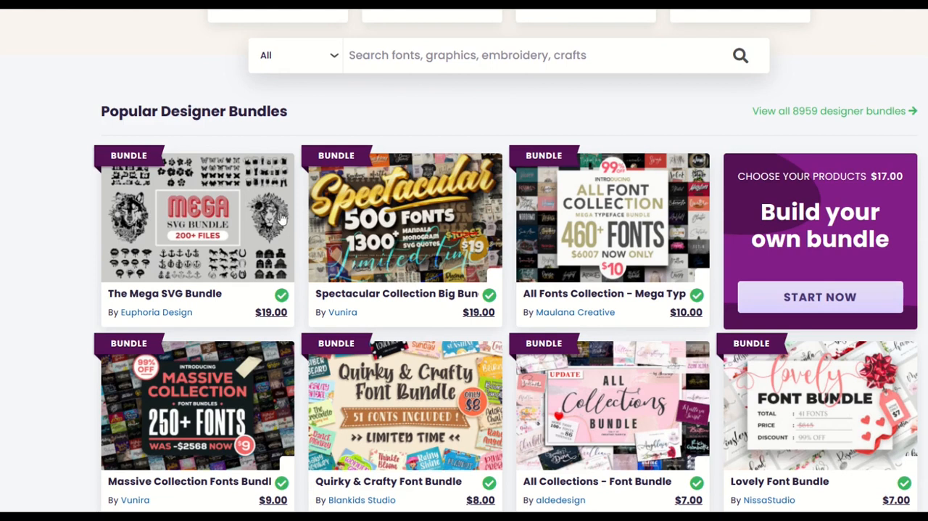
pyautogui.scroll(-1, 215, 299)
pyautogui.scroll(-2, 276, 374)
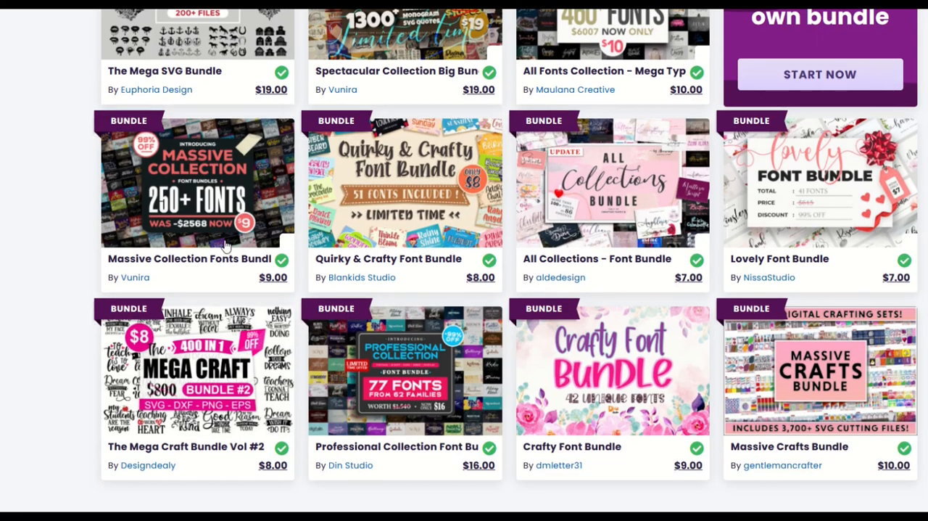
pyautogui.scroll(4, 256, 249)
pyautogui.scroll(3, 256, 249)
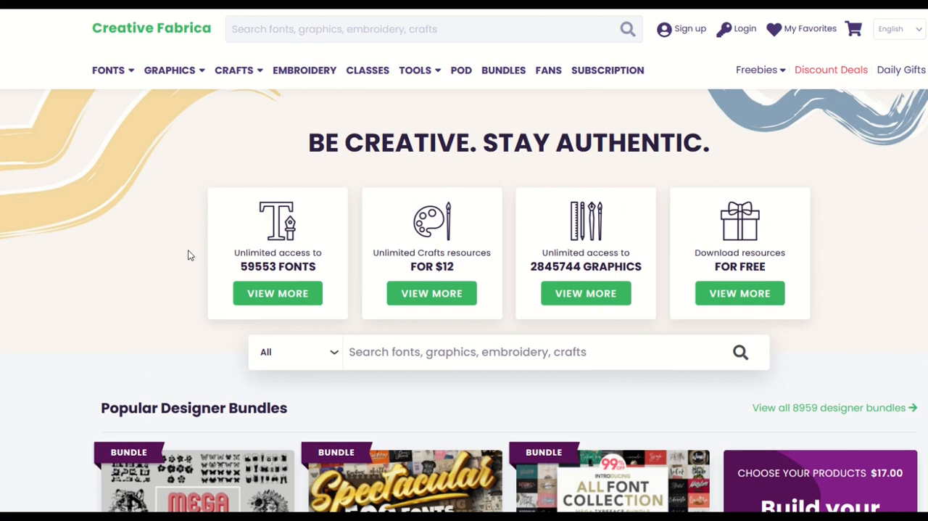